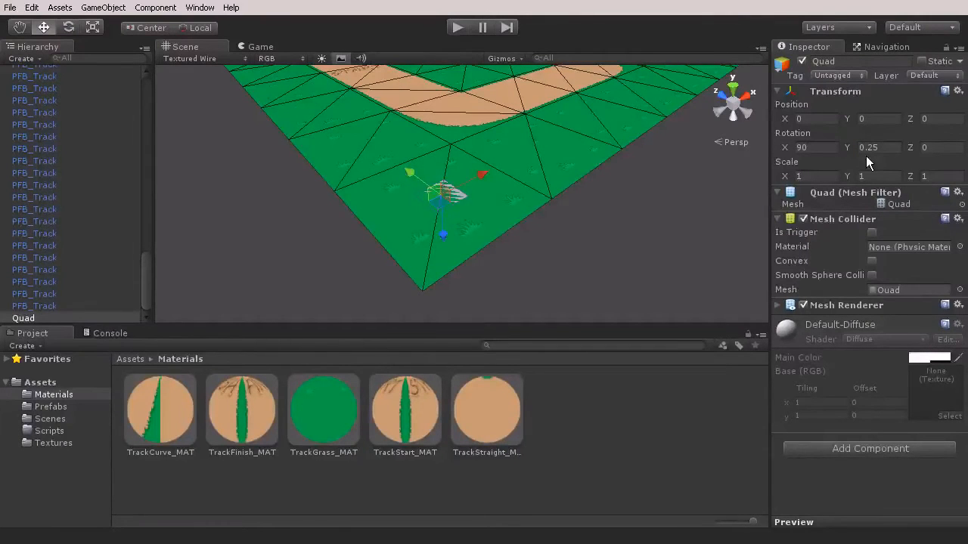
# Set the quad's position to X 0, Y 0.1, Z 0 and its Y rotation to 0
pyautogui.moveTo(445, 236); pyautogui.dragTo(449, 230)
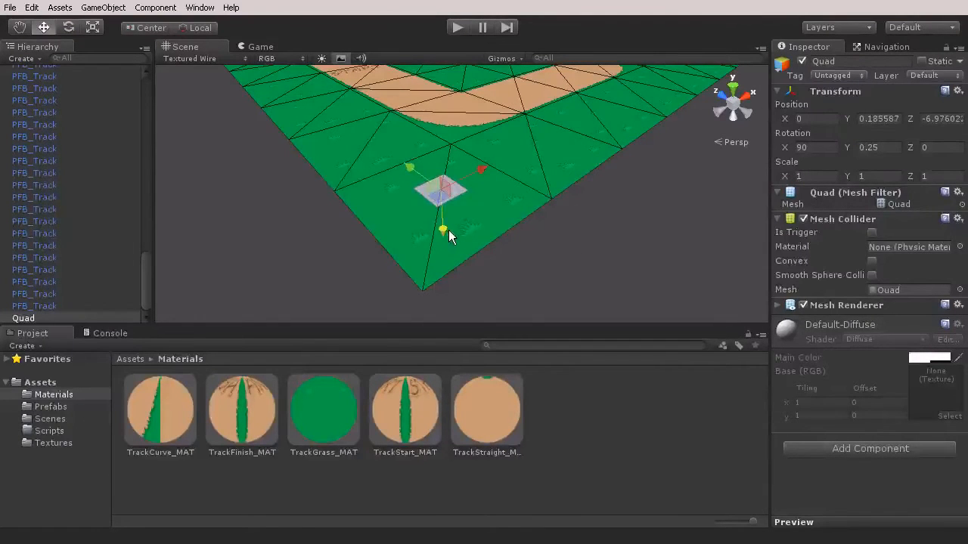
pyautogui.click(890, 151)
pyautogui.write('0')
pyautogui.click(935, 119)
pyautogui.write('0')
pyautogui.click(890, 121)
pyautogui.write('0.1')
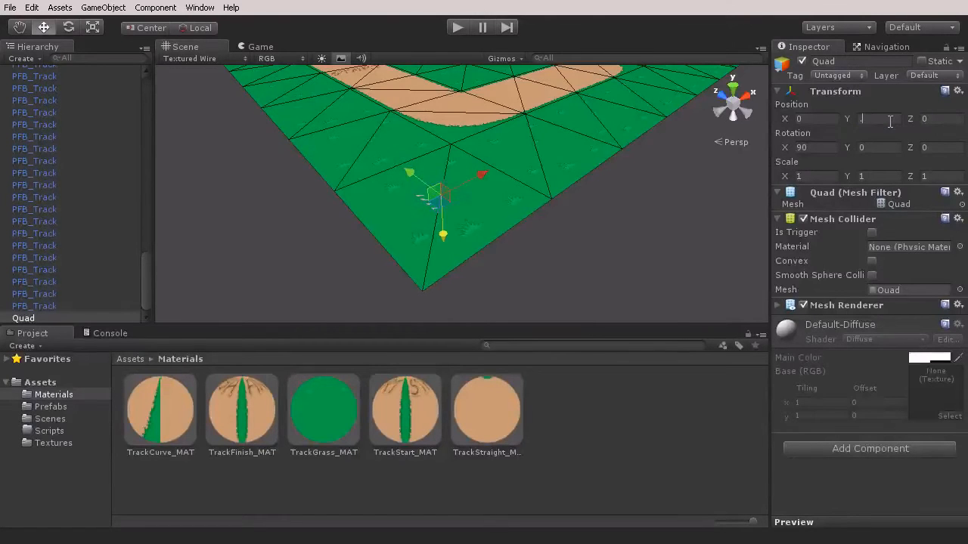
pyautogui.press('Return')
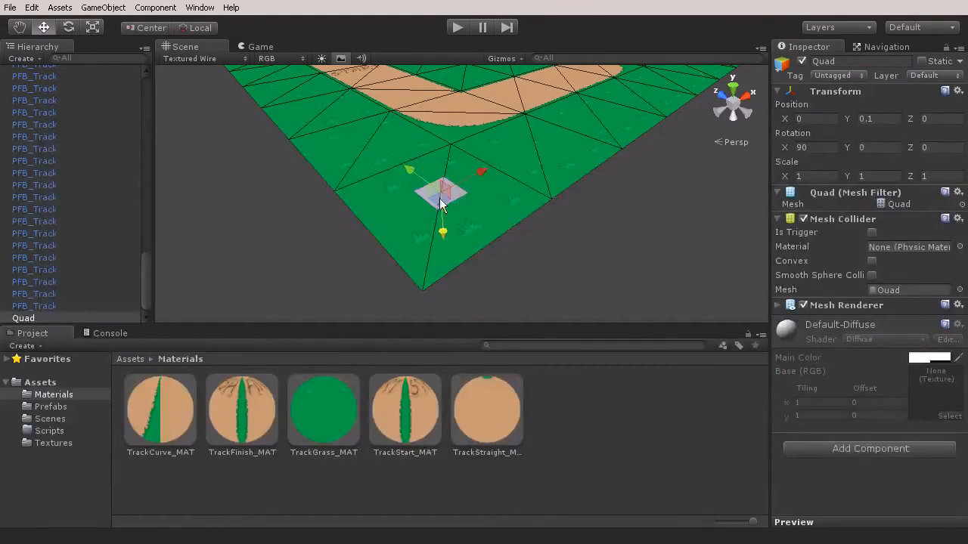
# Rename the Quad object as Barrier and locate it in the object hierarchy
pyautogui.moveTo(484, 213)
pyautogui.mouseDown(button='right')
pyautogui.moveTo(463, 173)
pyautogui.moveTo(464, 138)
pyautogui.moveTo(475, 199)
pyautogui.mouseUp(button='right')
pyautogui.press('w')
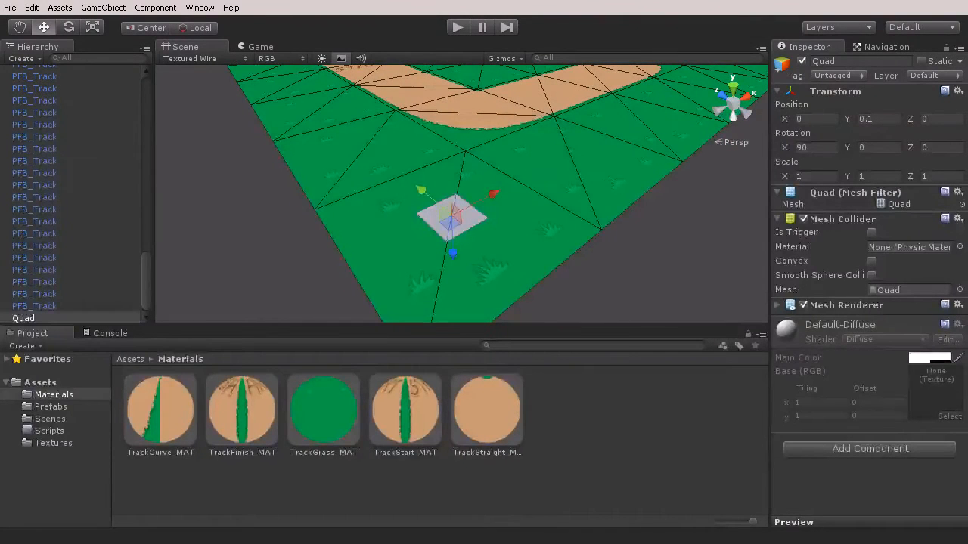
pyautogui.click(25, 318)
pyautogui.click(25, 319)
pyautogui.write('Barrier')
pyautogui.press('Return')
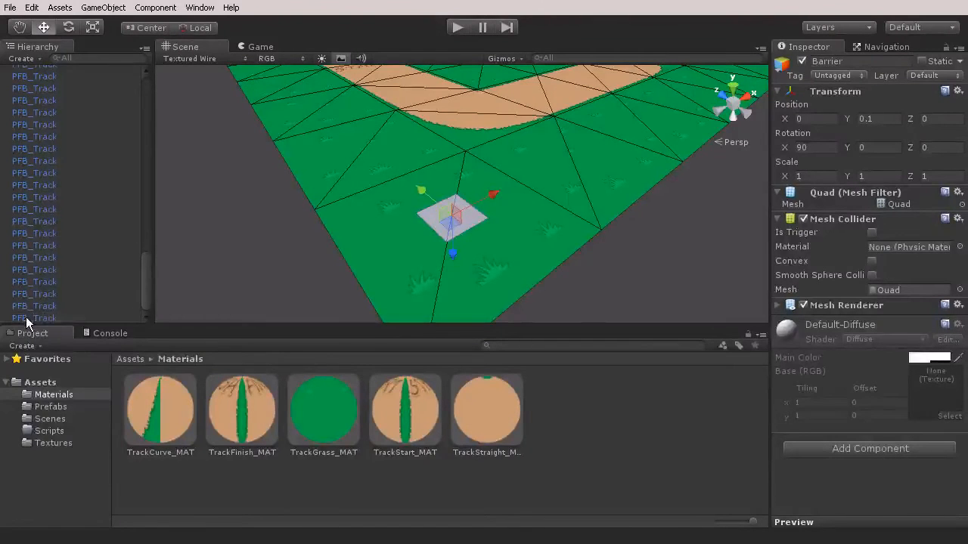
pyautogui.moveTo(146, 276); pyautogui.dragTo(156, 68)
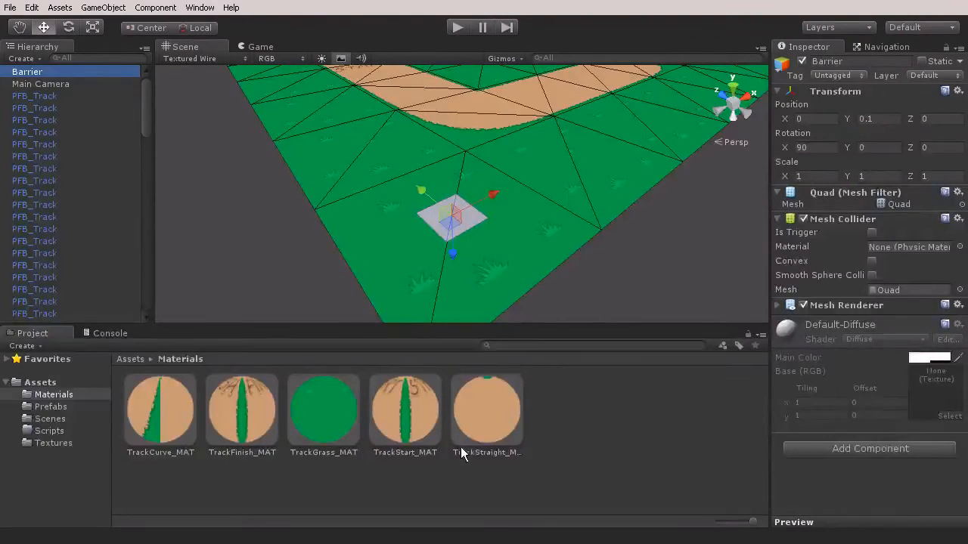
# Duplicate the TrackStraight_MAT material in the Materials folder
pyautogui.click(496, 421)
pyautogui.rightClick(497, 412)
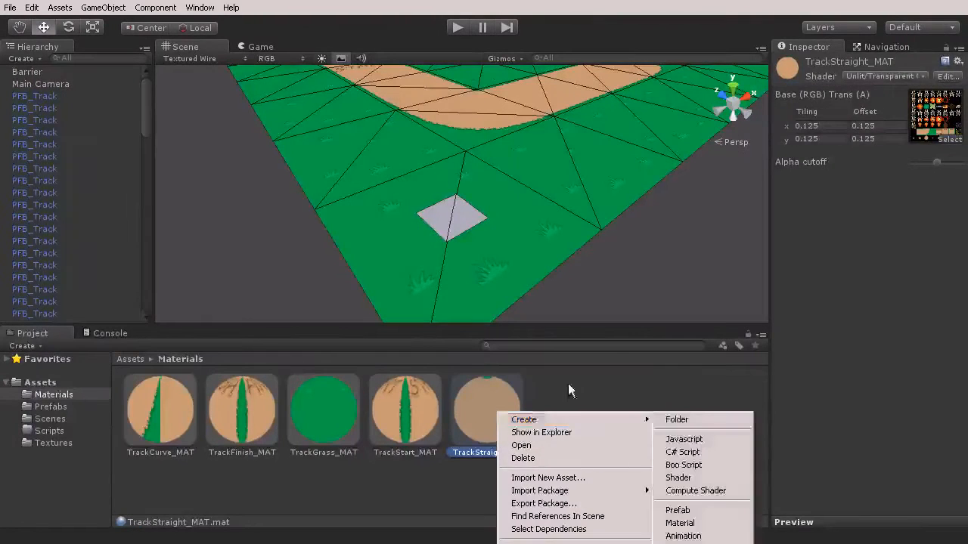
pyautogui.click(568, 383)
pyautogui.click(512, 398)
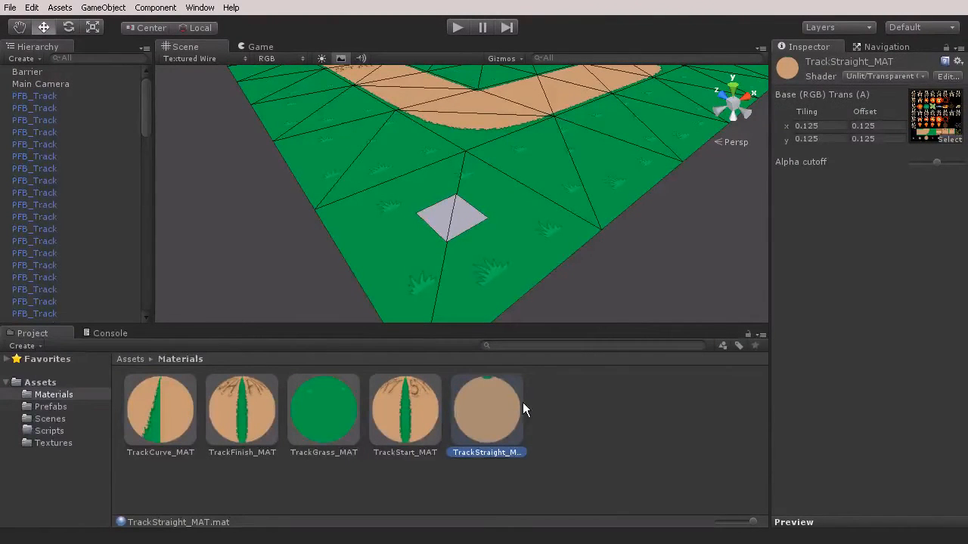
pyautogui.hotkey('ctrl', 'd')
# Rename the duplicated TrackStraight material as Barrier_MAT
pyautogui.click(561, 451)
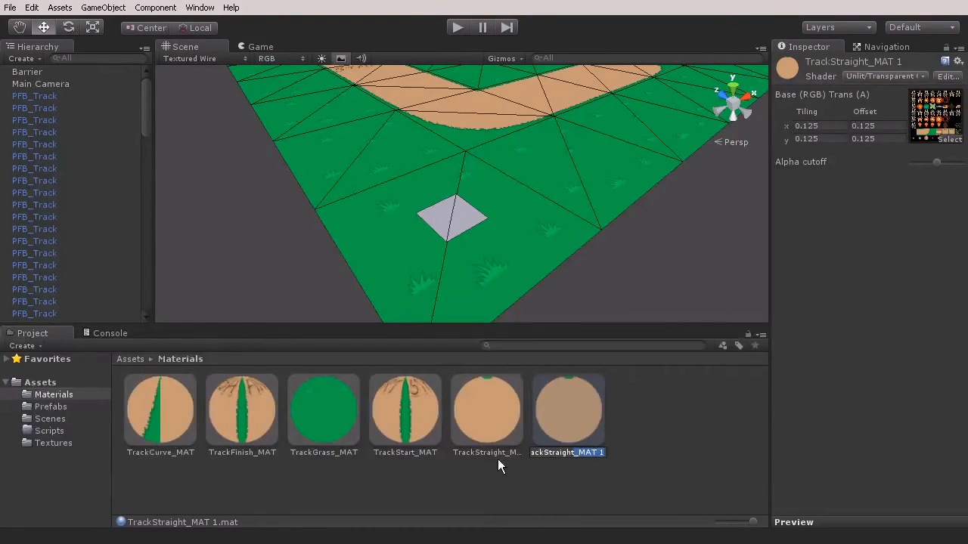
pyautogui.press('End')
pyautogui.press('BackSpace')
pyautogui.press('BackSpace')
pyautogui.press('BackSpace')
pyautogui.press('BackSpace')
pyautogui.press('BackSpace')
pyautogui.press('BackSpace')
pyautogui.press('BackSpace')
pyautogui.press('BackSpace')
pyautogui.press('BackSpace')
pyautogui.press('BackSpace')
pyautogui.press('BackSpace')
pyautogui.press('BackSpace')
pyautogui.press('BackSpace')
pyautogui.press('BackSpace')
pyautogui.press('BackSpace')
pyautogui.press('BackSpace')
pyautogui.press('BackSpace')
pyautogui.press('BackSpace')
pyautogui.press('BackSpace')
pyautogui.write('Barrier_MAT')
pyautogui.press('Return')
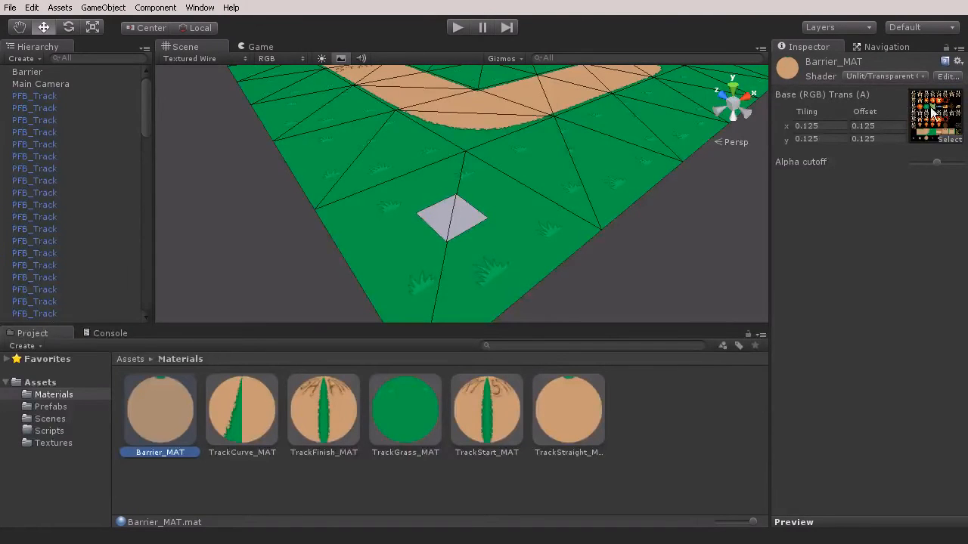
# Set the Barrier_MAT texture offset to x 0.5 and y 0.625
pyautogui.moveTo(880, 136); pyautogui.dragTo(839, 136)
pyautogui.write('0.625')
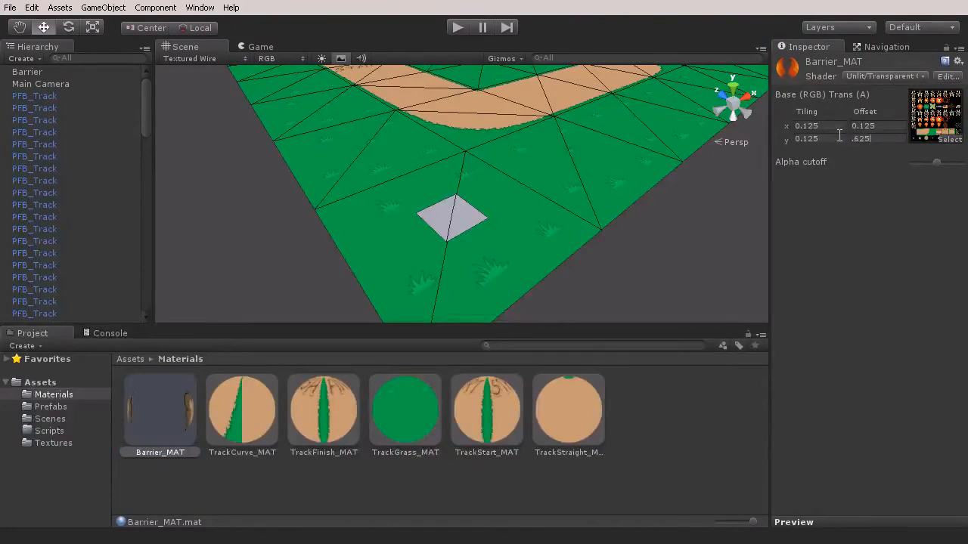
pyautogui.press('Return')
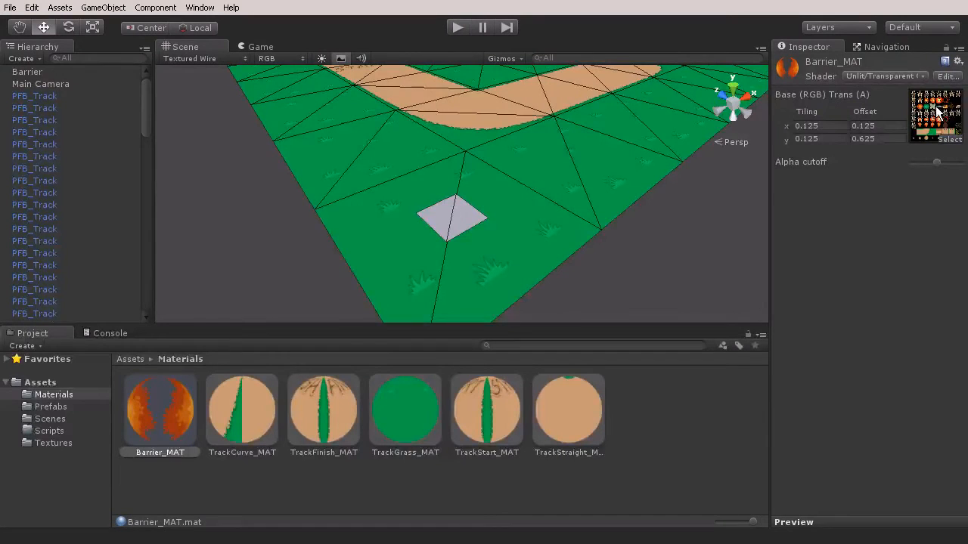
pyautogui.click(877, 127)
pyautogui.write('0.5')
pyautogui.press('Return')
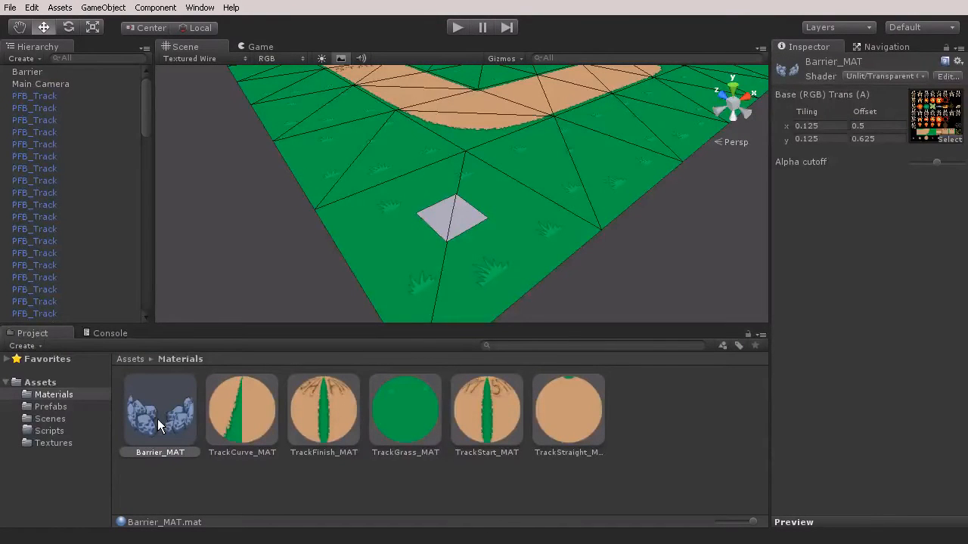
# Apply the Barrier_MAT material to the barrier quad in the scene and inspect it up close
pyautogui.moveTo(152, 421); pyautogui.dragTo(471, 206)
pyautogui.press('w')
pyautogui.moveTo(471, 206); pyautogui.dragTo(486, 245, button='right')
pyautogui.press('w')
pyautogui.press('s')
pyautogui.moveTo(493, 161); pyautogui.dragTo(446, 92, button='right')
pyautogui.press('s')
pyautogui.press('s')
pyautogui.press('w')
pyautogui.moveTo(463, 212); pyautogui.dragTo(510, 304, button='right')
pyautogui.moveTo(509, 210); pyautogui.dragTo(510, 251, button='right')
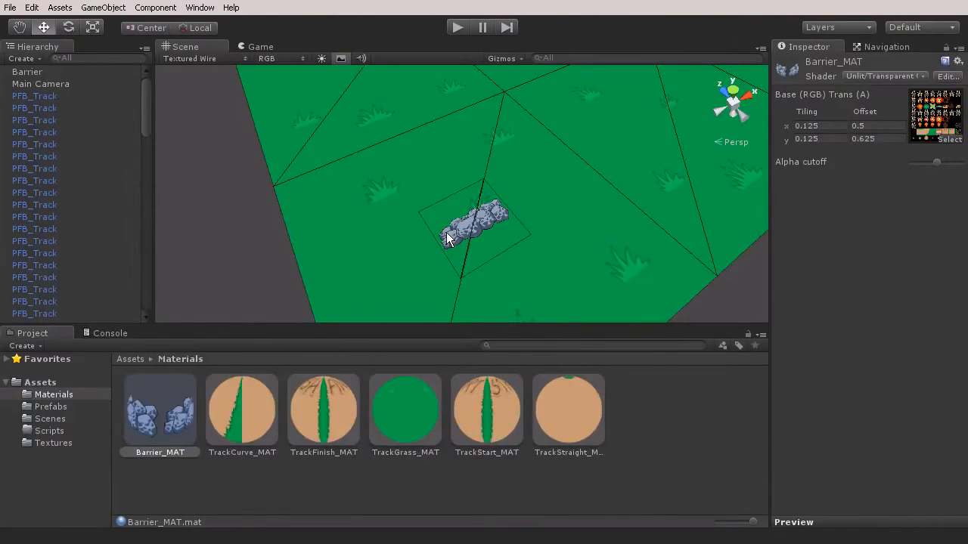
# Add a Box Collider to the Barrier object, replacing its existing Mesh Collider
pyautogui.click(31, 73)
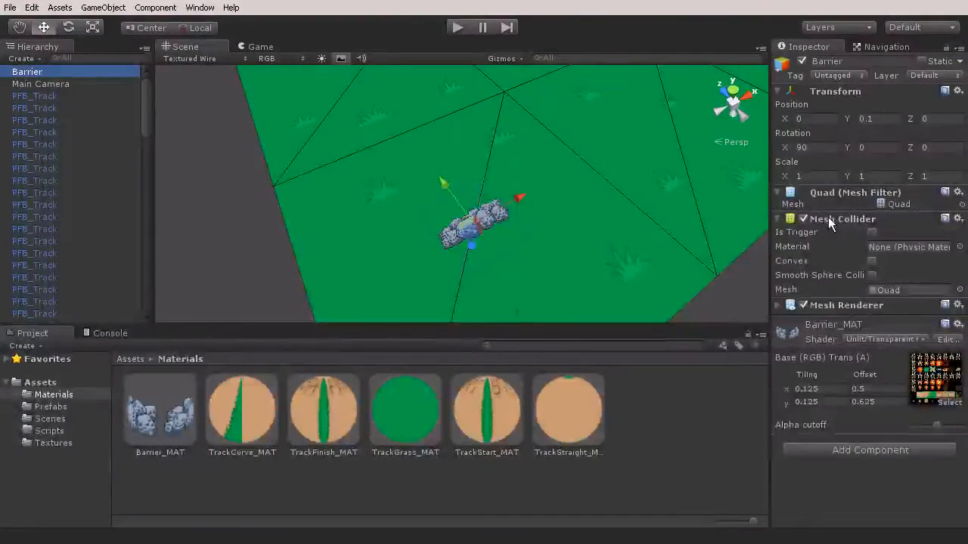
pyautogui.click(877, 451)
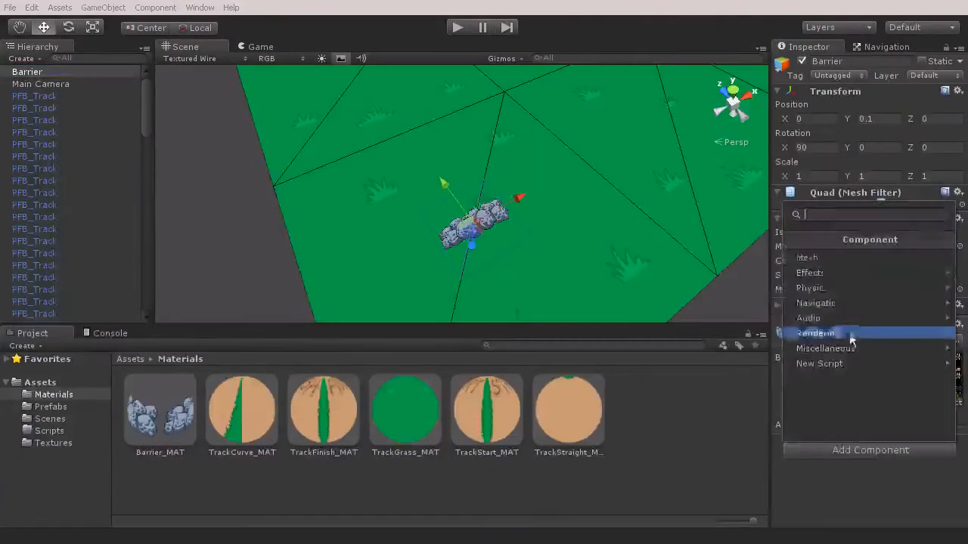
pyautogui.click(826, 290)
pyautogui.click(826, 285)
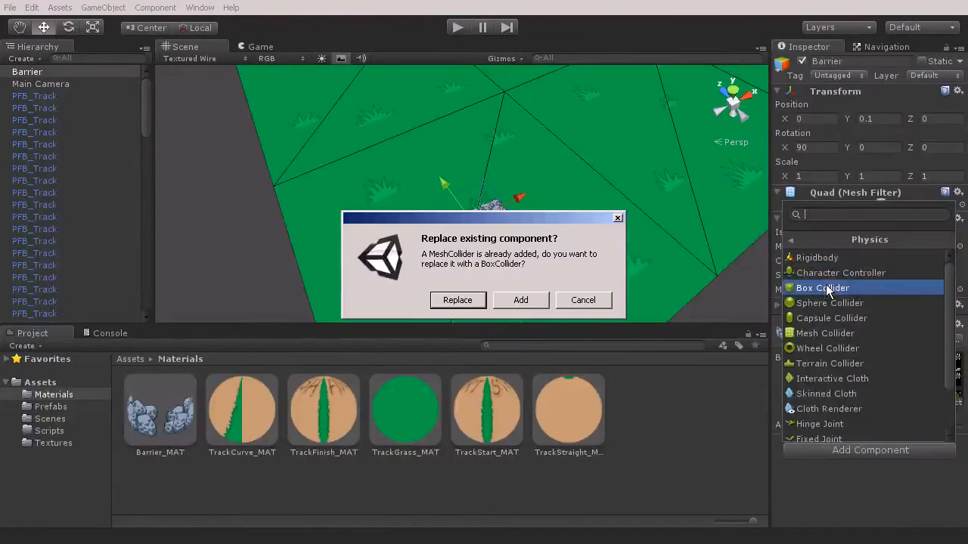
pyautogui.click(478, 302)
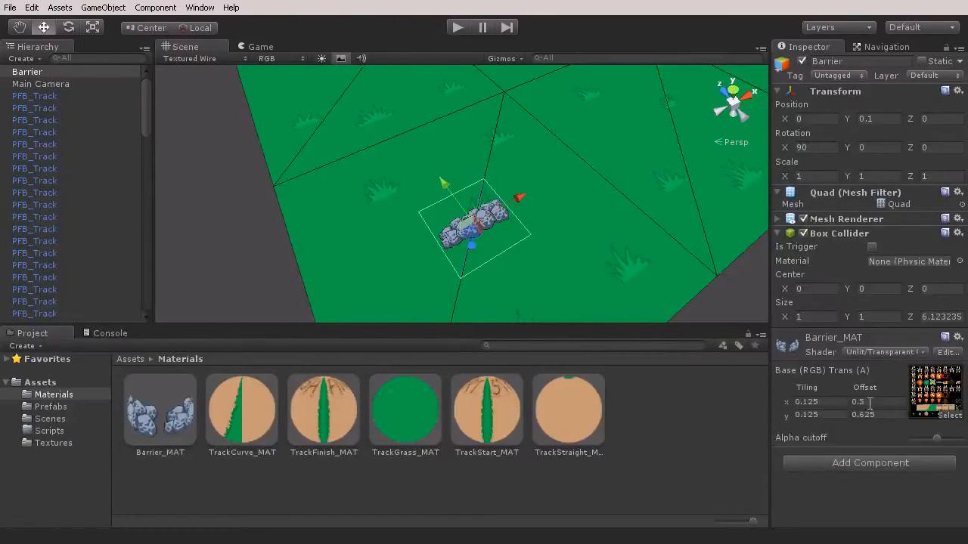
# Set the barrier's box collider Z size to 0.25
pyautogui.click(924, 317)
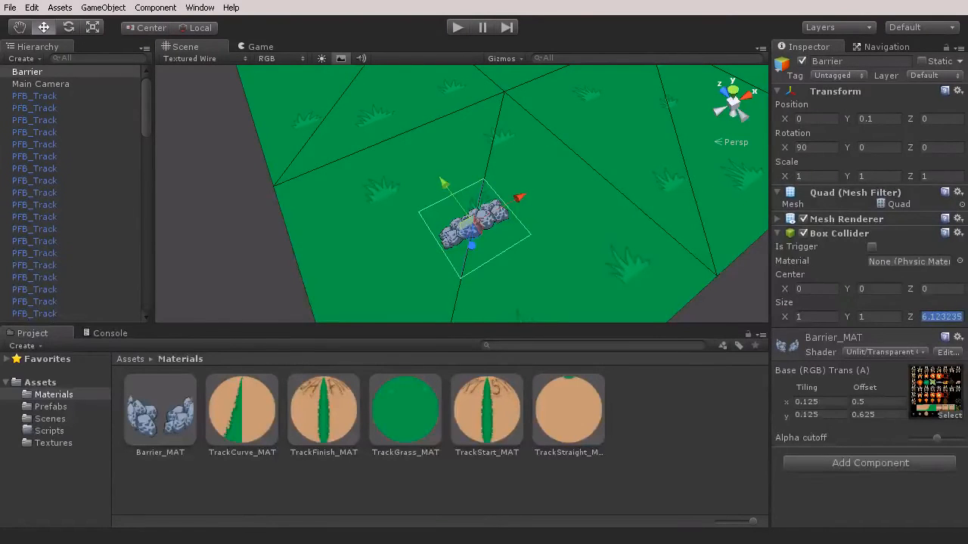
pyautogui.press('BackSpace')
pyautogui.write('.25')
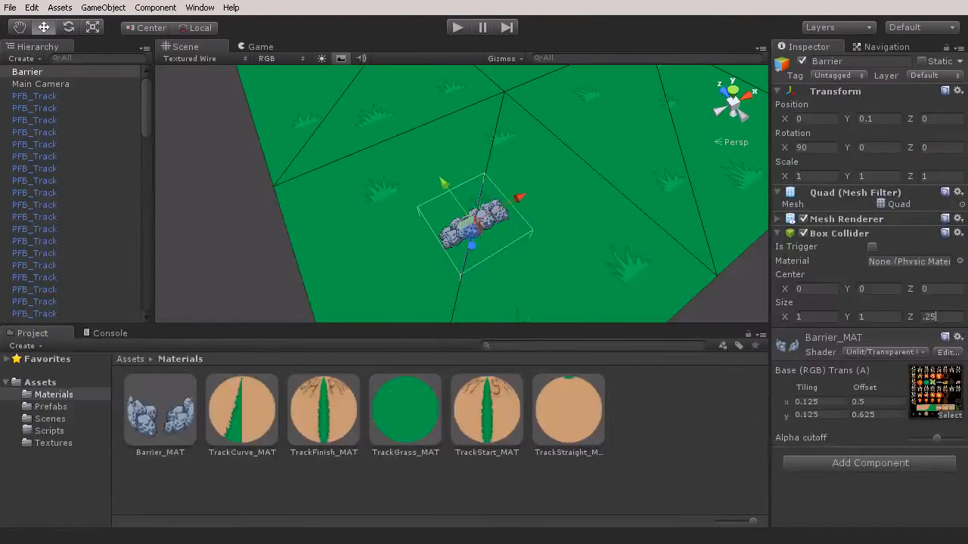
pyautogui.press('Return')
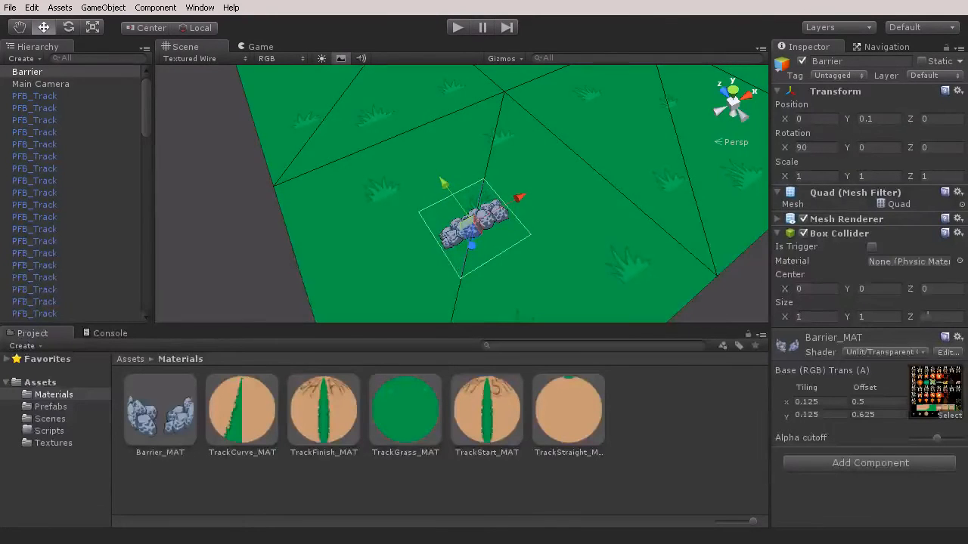
# Set the barrier's box collider Z size to 0.5 and check its height around the rocks
pyautogui.click(926, 316)
pyautogui.write('.5')
pyautogui.moveTo(482, 230); pyautogui.dragTo(629, 239, button='right')
pyautogui.press('w')
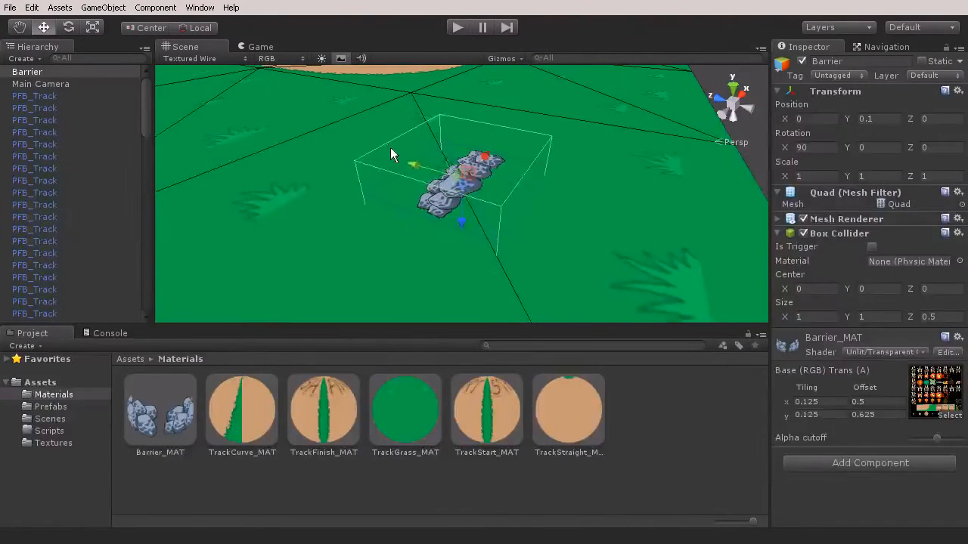
pyautogui.keyDown('alt'); pyautogui.moveTo(426, 186); pyautogui.dragTo(514, 187); pyautogui.keyUp('alt')
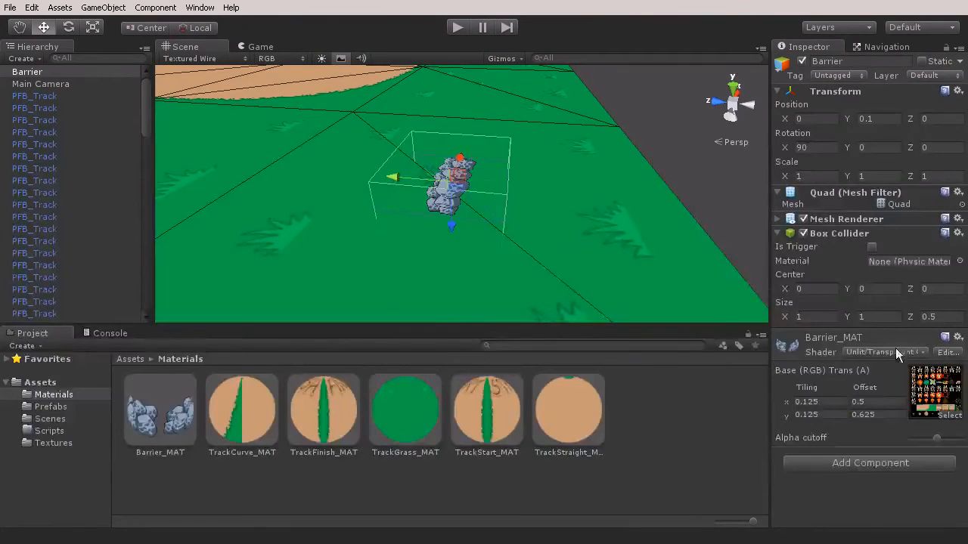
# Set the barrier's box collider Y size to 0.25
pyautogui.click(878, 318)
pyautogui.write('.25')
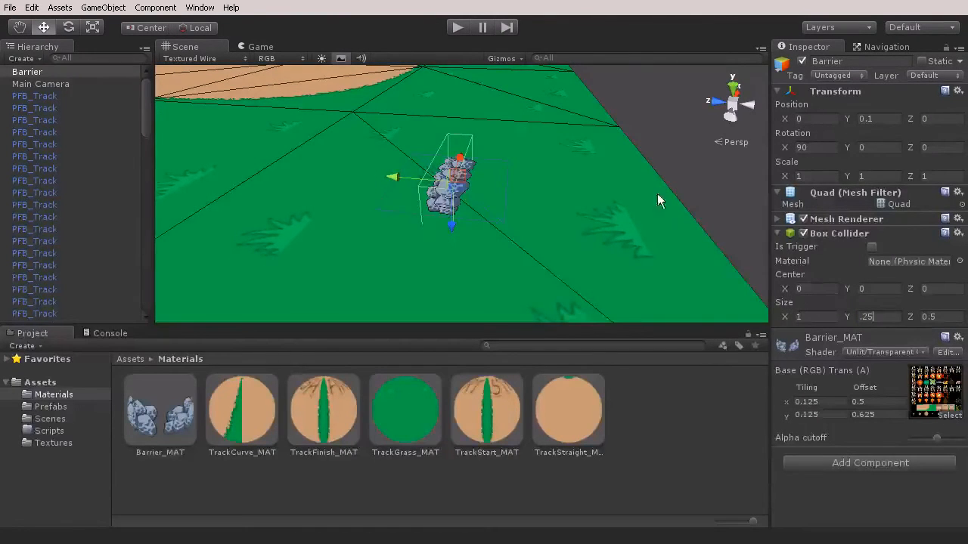
pyautogui.keyDown('alt'); pyautogui.moveTo(657, 193); pyautogui.dragTo(445, 212); pyautogui.keyUp('alt')
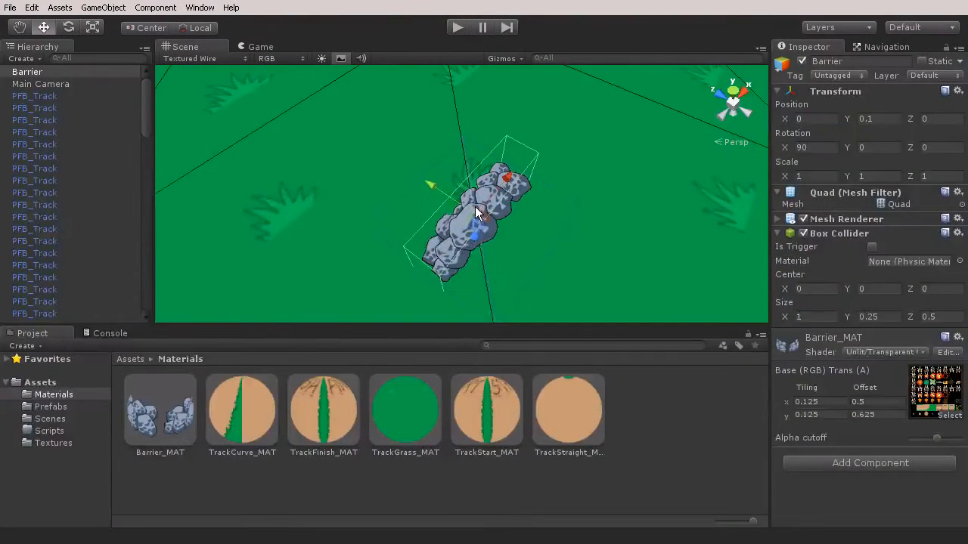
# Set the box collider's Y size to 0.4, checking its fit around the rocks in an orthographic top view, and return to perspective
pyautogui.click(733, 90)
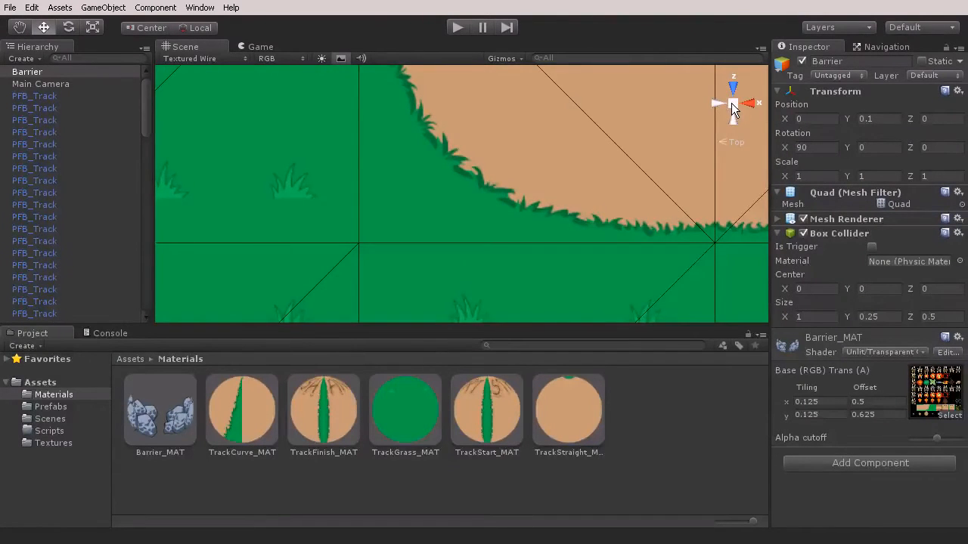
pyautogui.click(732, 103)
pyautogui.moveTo(447, 256); pyautogui.dragTo(510, 126, button='middle')
pyautogui.scroll(6, 484, 242)
pyautogui.scroll(1, 505, 168)
pyautogui.scroll(-2, 505, 168)
pyautogui.moveTo(500, 168); pyautogui.dragTo(487, 202, button='middle')
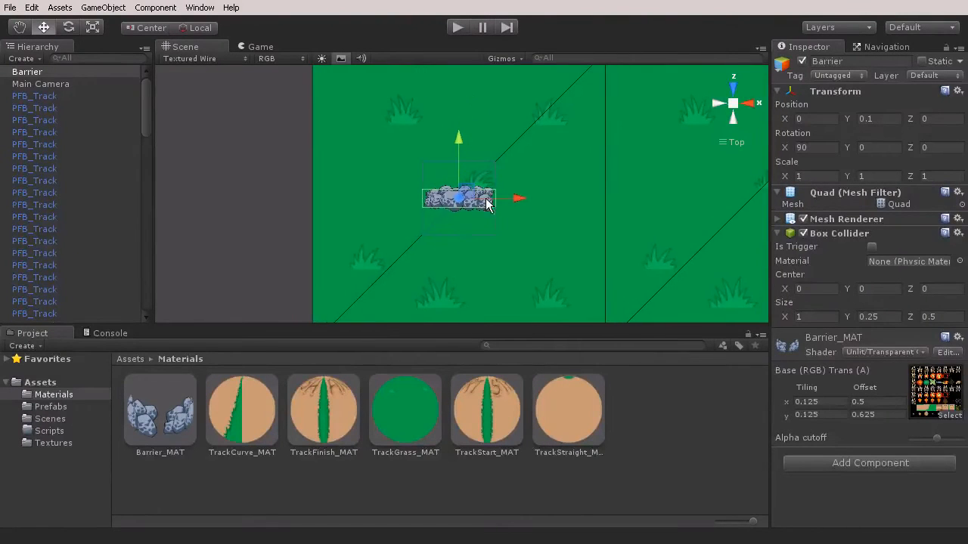
pyautogui.write('3')
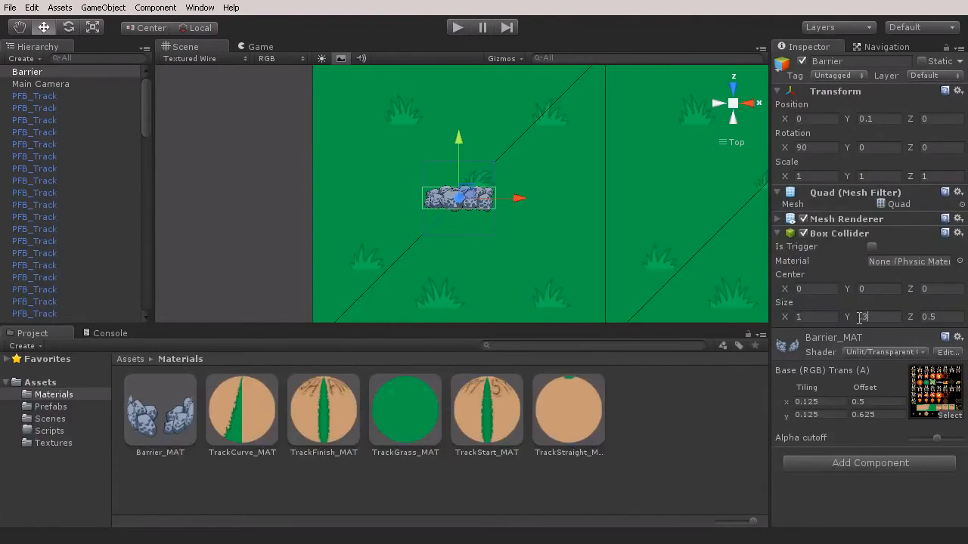
pyautogui.write('5')
pyautogui.press('BackSpace')
pyautogui.press('BackSpace')
pyautogui.write('4')
pyautogui.scroll(5, 472, 205)
pyautogui.scroll(-4, 471, 207)
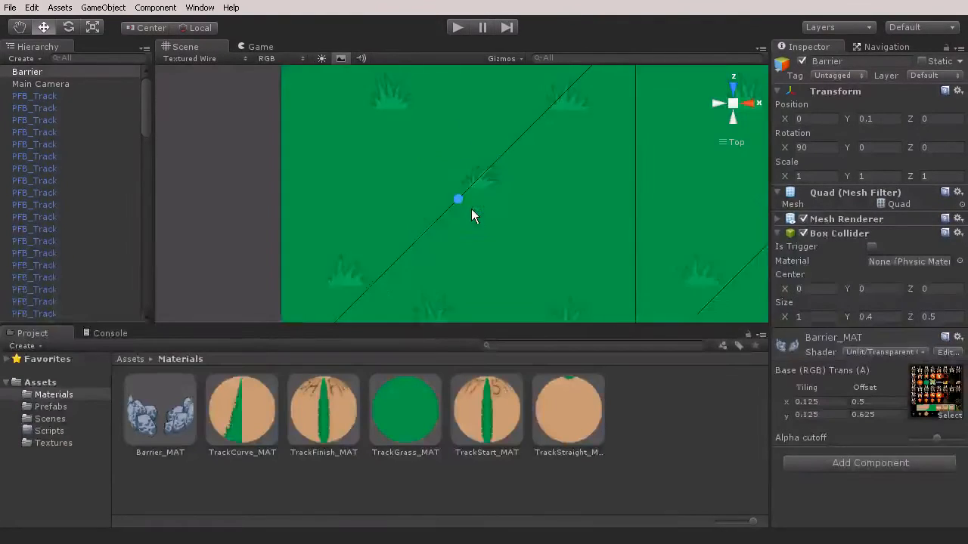
pyautogui.click(734, 107)
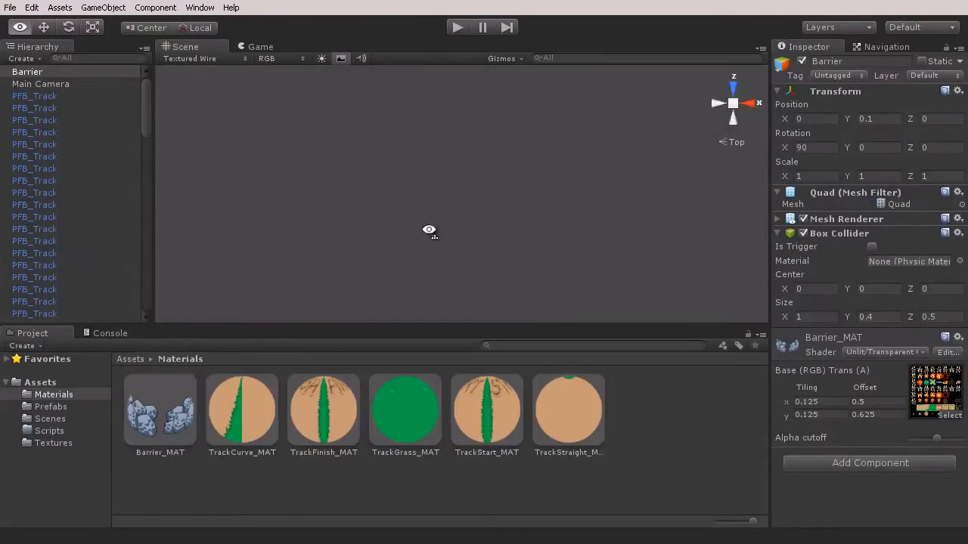
pyautogui.keyDown('alt'); pyautogui.moveTo(430, 231); pyautogui.dragTo(578, 101); pyautogui.keyUp('alt')
pyautogui.keyDown('alt'); pyautogui.moveTo(550, 183); pyautogui.dragTo(443, 218); pyautogui.keyUp('alt')
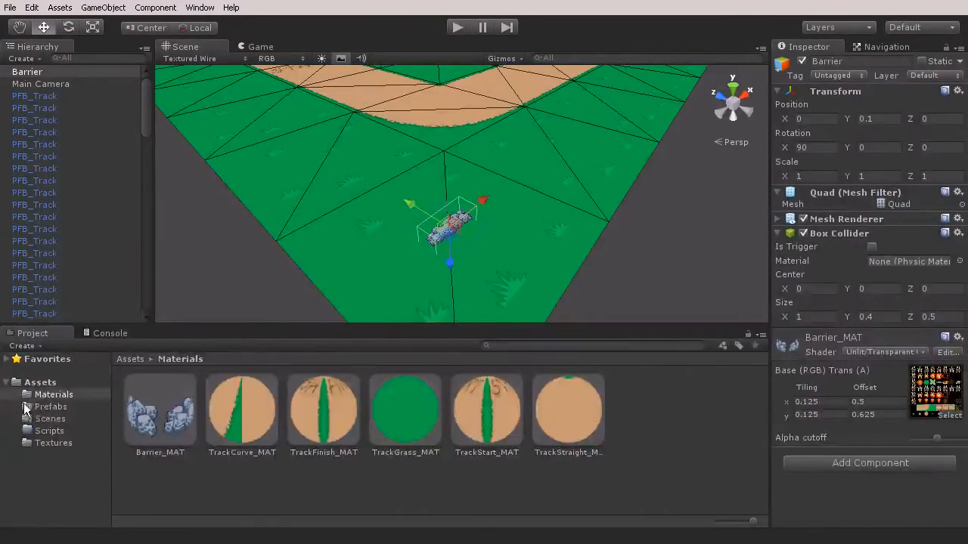
# Create a new prefab named PFB_Barrier in the Prefabs folder
pyautogui.click(48, 406)
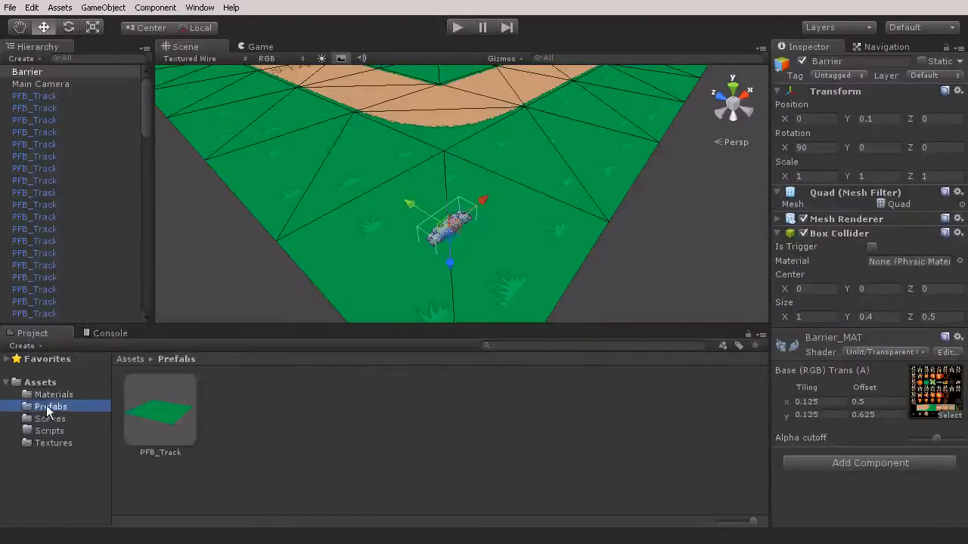
pyautogui.rightClick(254, 414)
pyautogui.moveTo(290, 420)
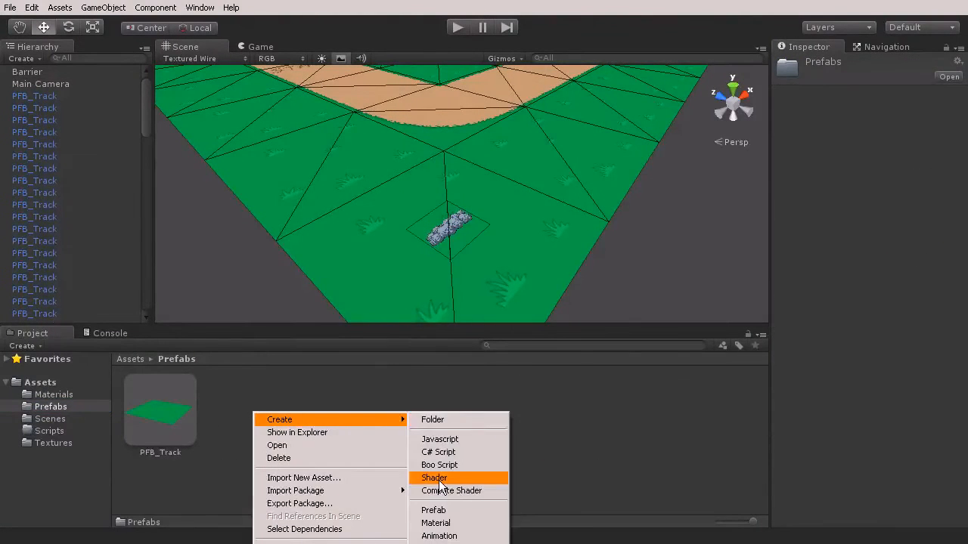
pyautogui.click(433, 510)
pyautogui.write('PF')
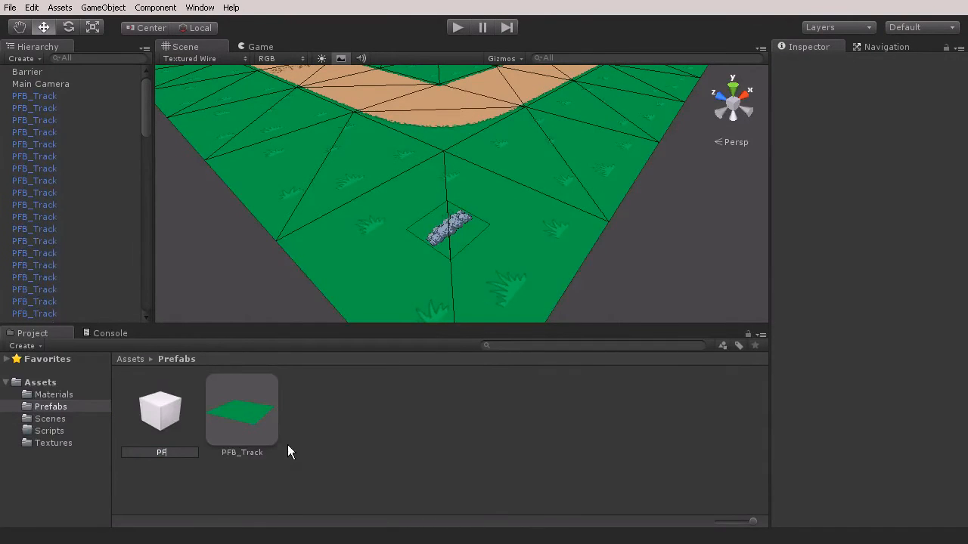
pyautogui.write('B_Barrier')
pyautogui.press('Return')
# Rename the Barrier object as PFB_Barrier and store it in the empty PFB_Barrier prefab
pyautogui.click(36, 72)
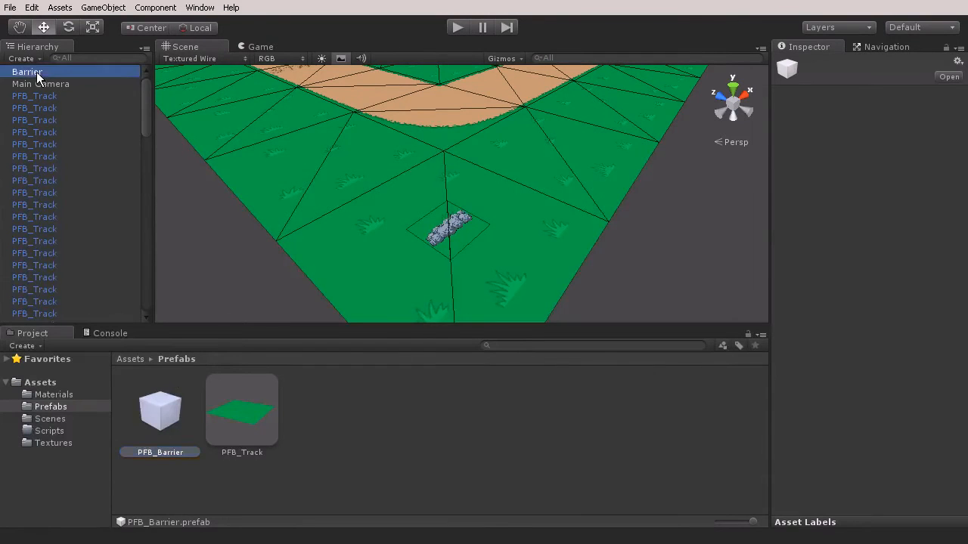
pyautogui.click(14, 72)
pyautogui.click(13, 72)
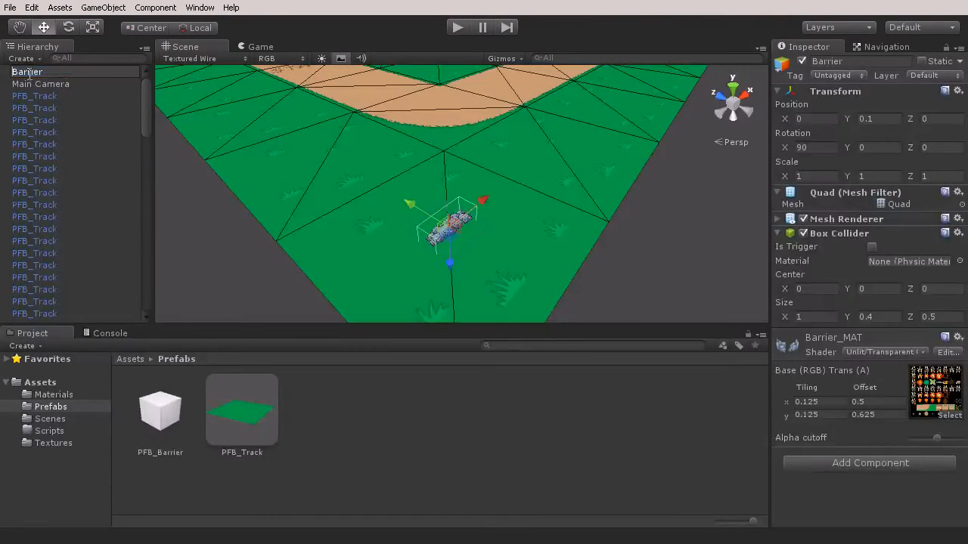
pyautogui.write('PFB_')
pyautogui.press('Return')
pyautogui.moveTo(34, 82); pyautogui.dragTo(161, 416)
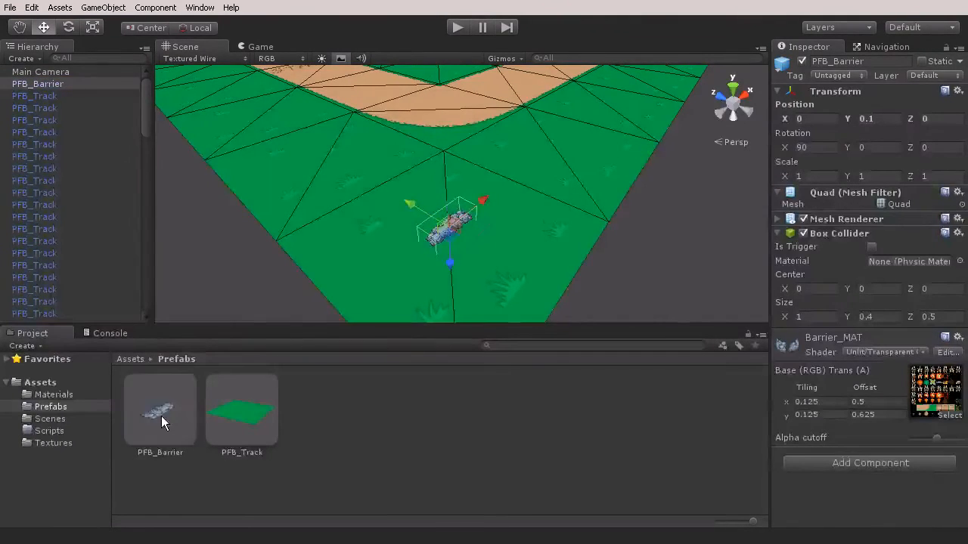
pyautogui.click(151, 413)
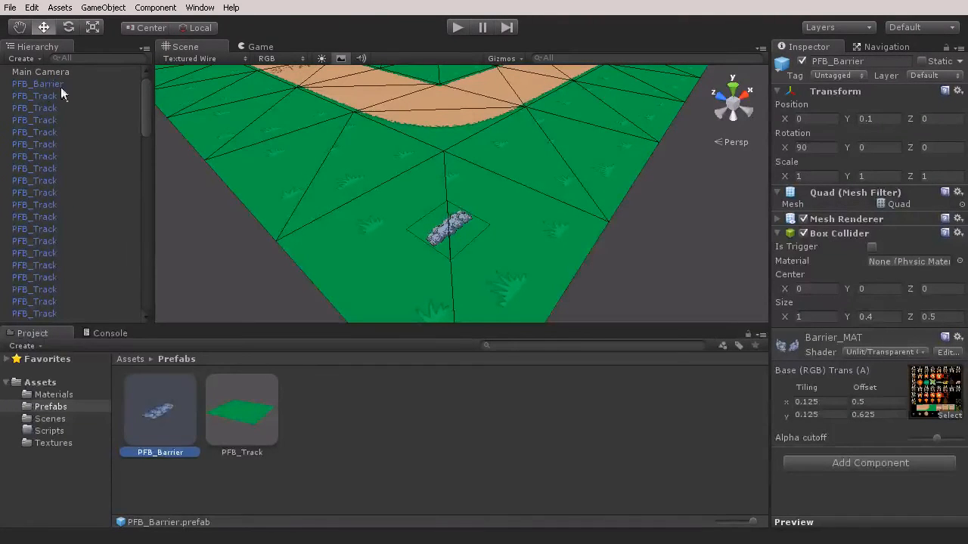
# Create an empty game object and set its position to 0, 0, 0
pyautogui.moveTo(144, 90)
pyautogui.mouseDown()
pyautogui.moveTo(146, 279)
pyautogui.moveTo(145, 71)
pyautogui.mouseUp()
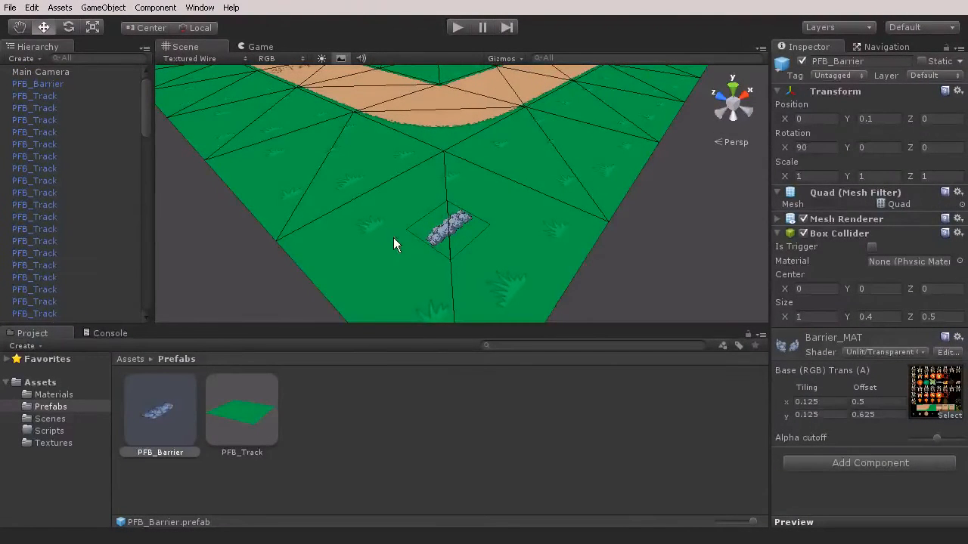
pyautogui.click(108, 10)
pyautogui.click(114, 23)
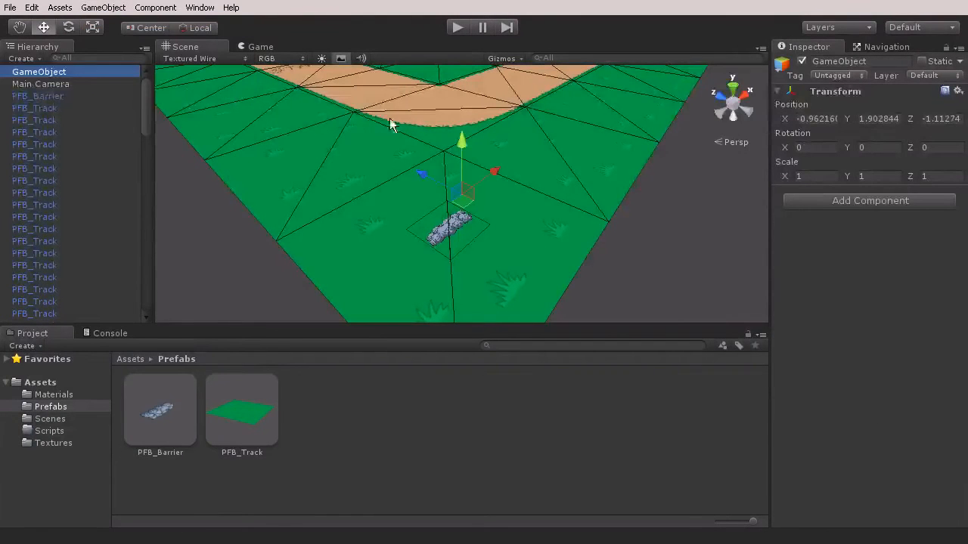
pyautogui.click(818, 119)
pyautogui.write('0')
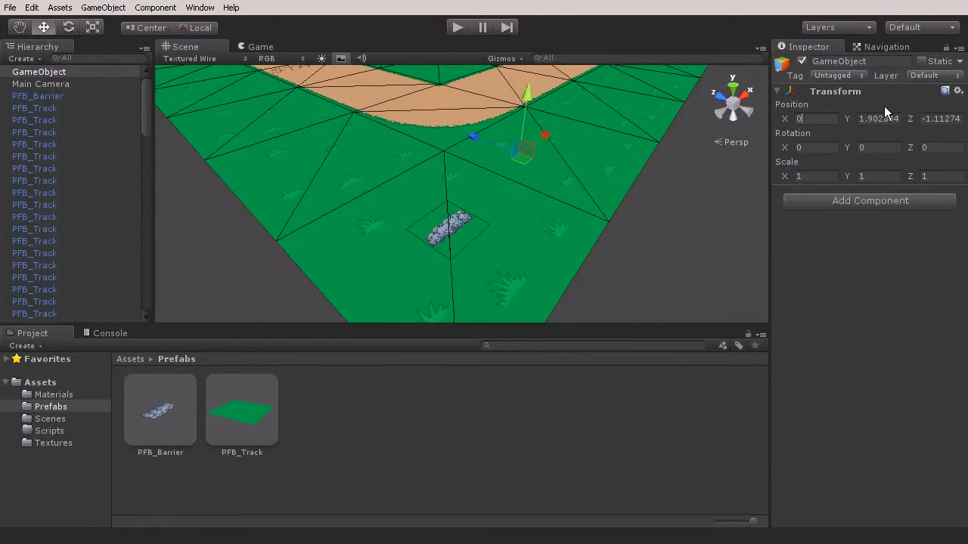
pyautogui.write('0')
pyautogui.click(931, 119)
pyautogui.write('0')
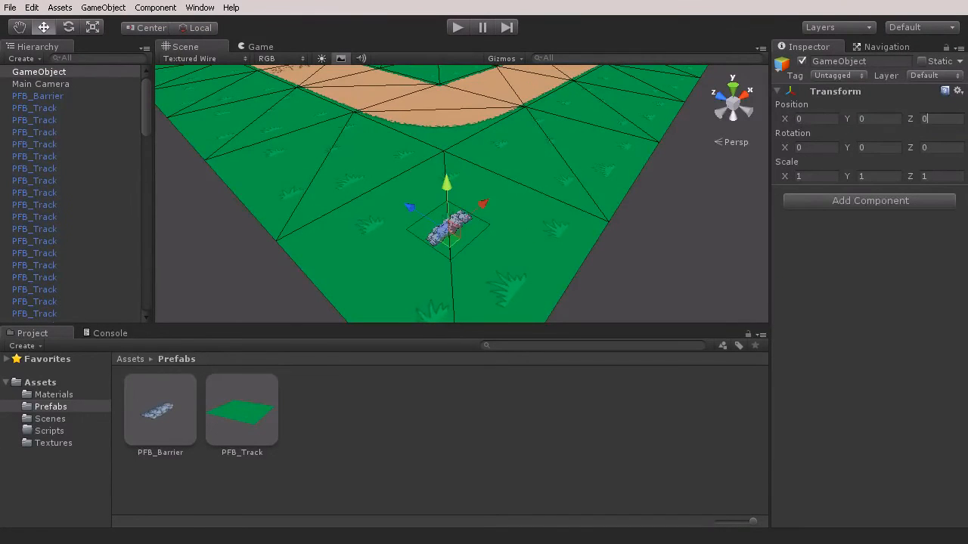
# Rename the empty game object as Track
pyautogui.click(38, 73)
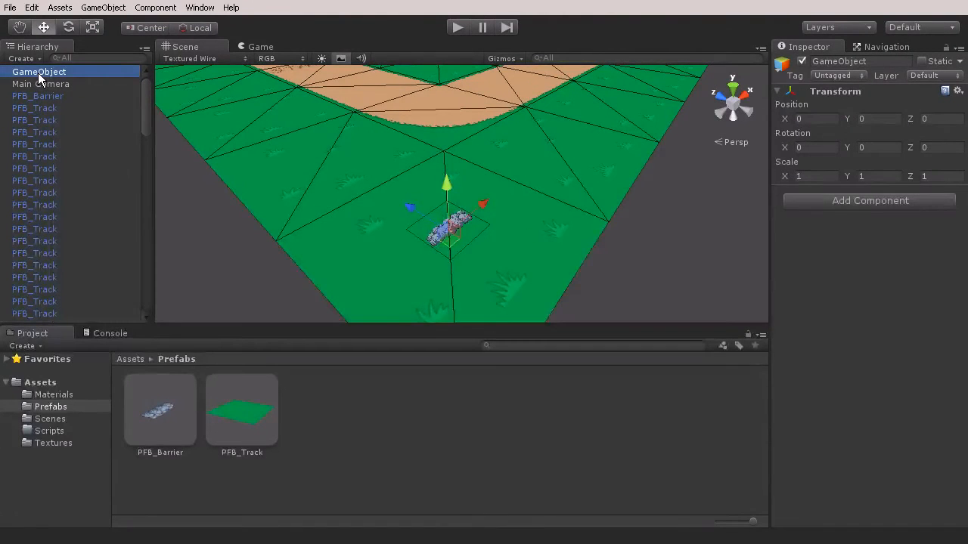
pyautogui.click(37, 72)
pyautogui.press('Return')
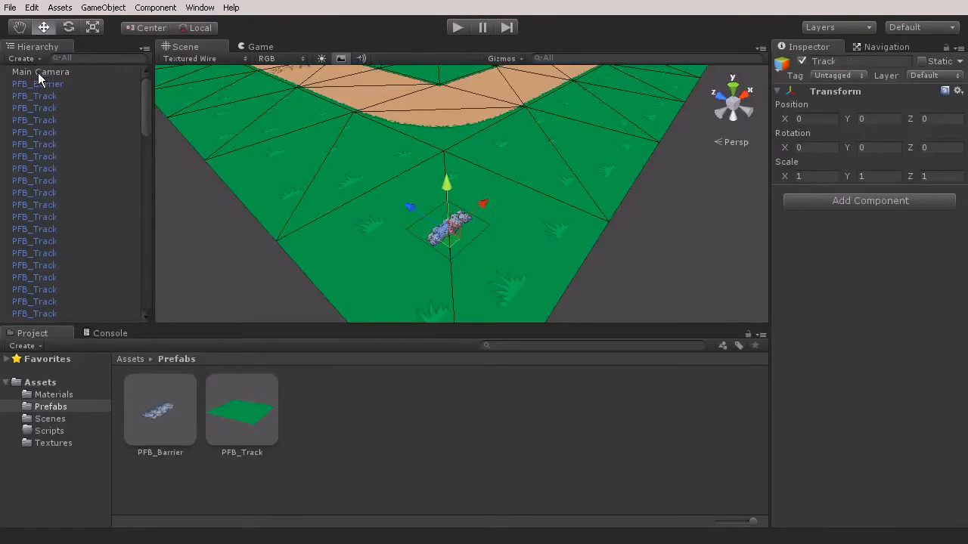
# Make all the PFB_Track tiles children of the Track object and check the grouping
pyautogui.click(38, 96)
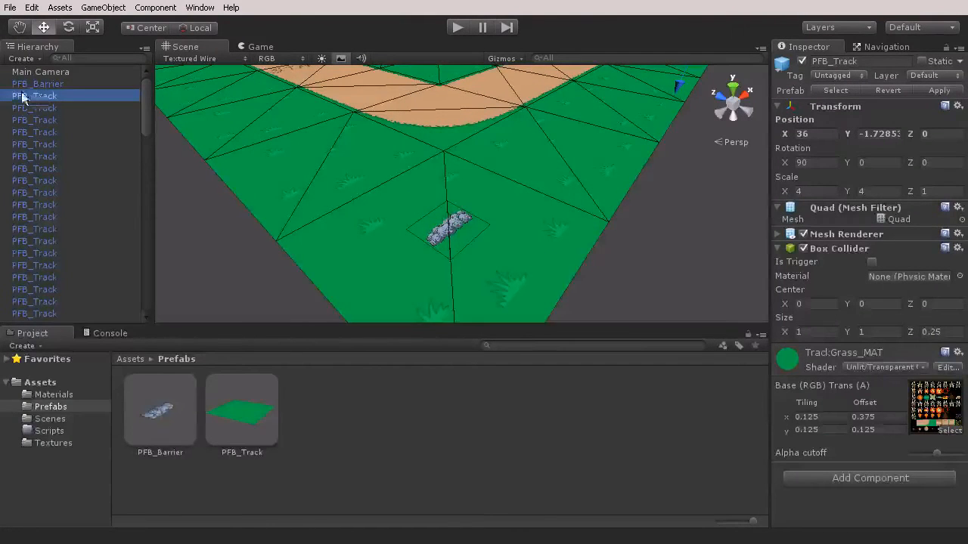
pyautogui.moveTo(145, 100); pyautogui.dragTo(146, 302)
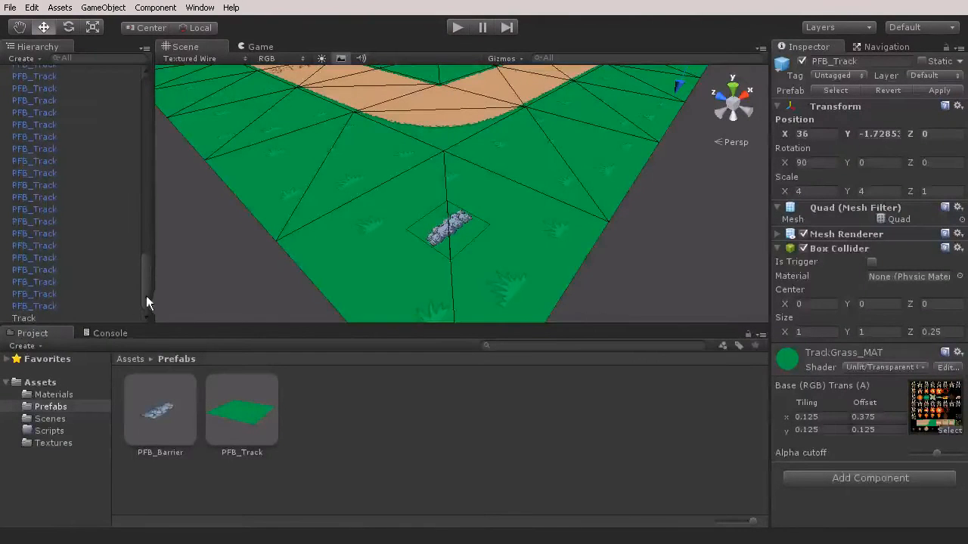
pyautogui.keyDown('shift'); pyautogui.click(43, 306); pyautogui.keyUp('shift')
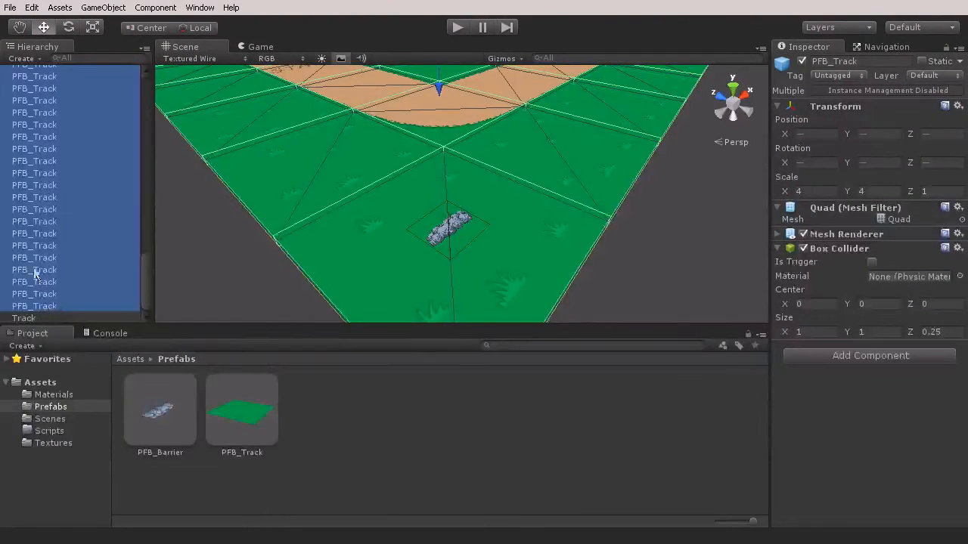
pyautogui.moveTo(36, 290); pyautogui.dragTo(28, 323)
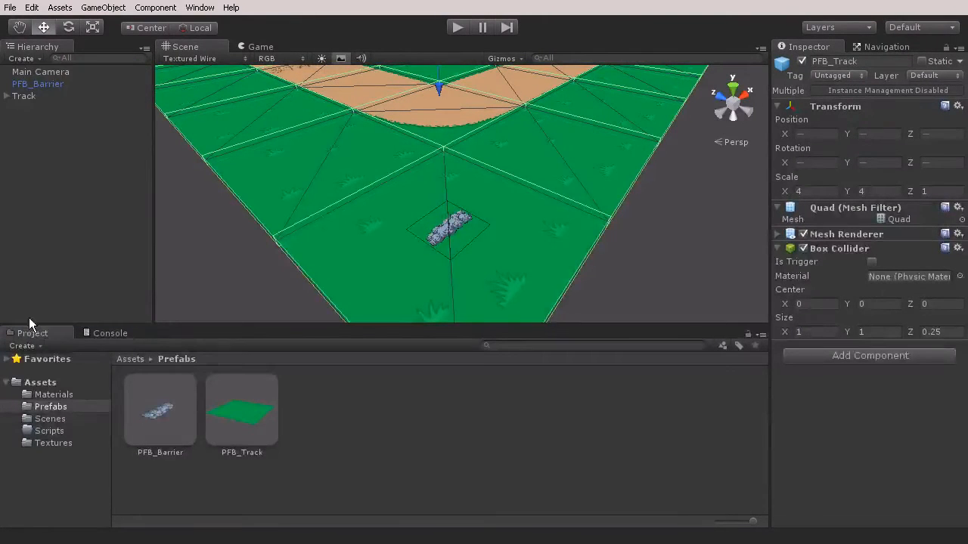
pyautogui.click(6, 97)
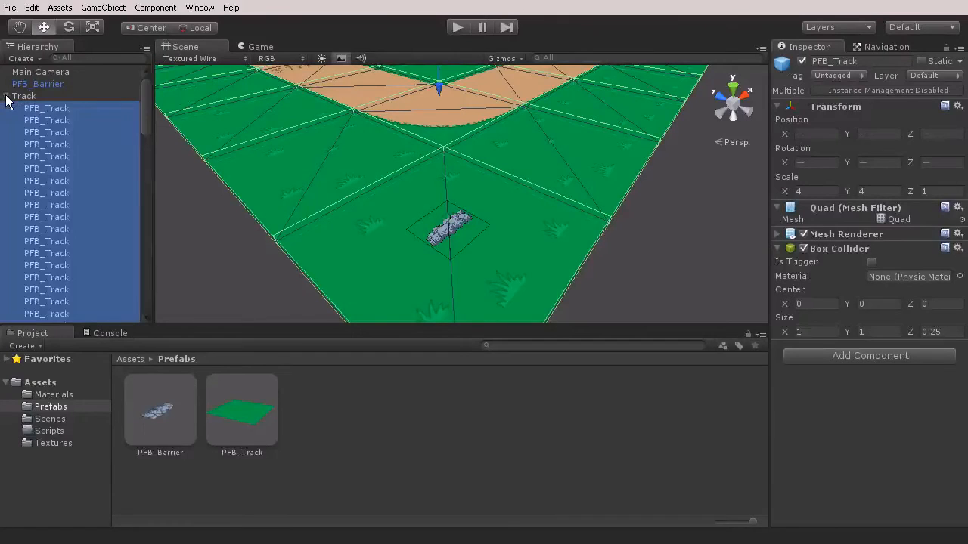
pyautogui.click(6, 96)
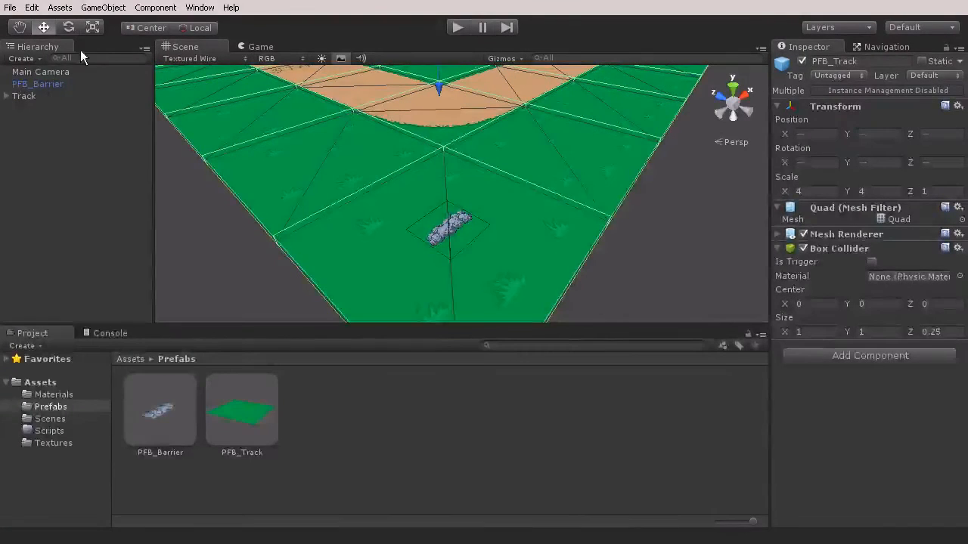
# Add another empty game object alongside the Track group and set its position to 0 on X, Y and Z
pyautogui.click(104, 9)
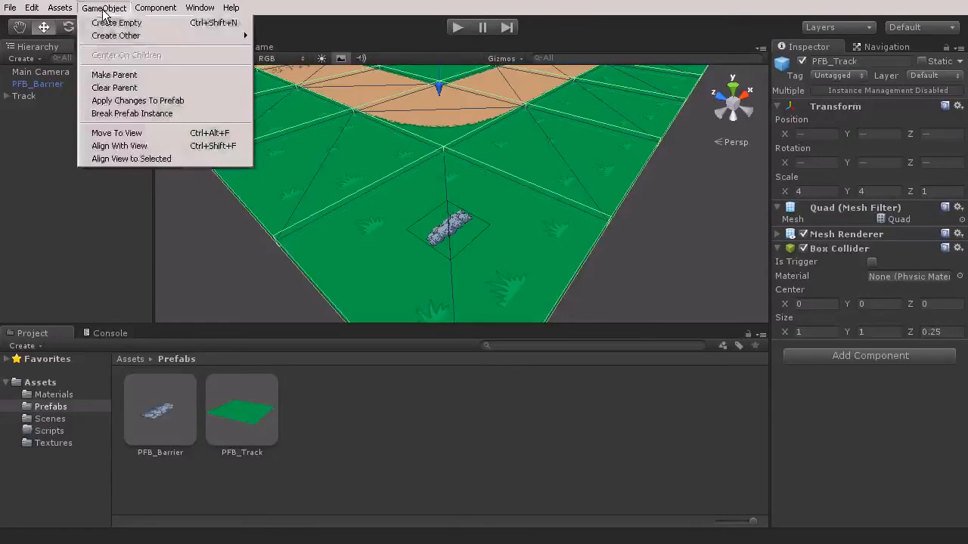
pyautogui.click(106, 23)
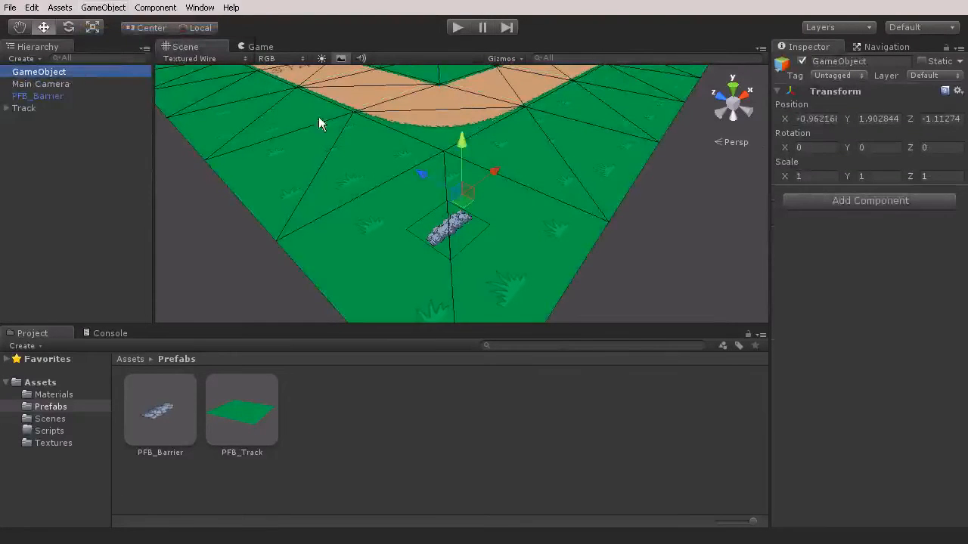
pyautogui.click(832, 121)
pyautogui.write('0')
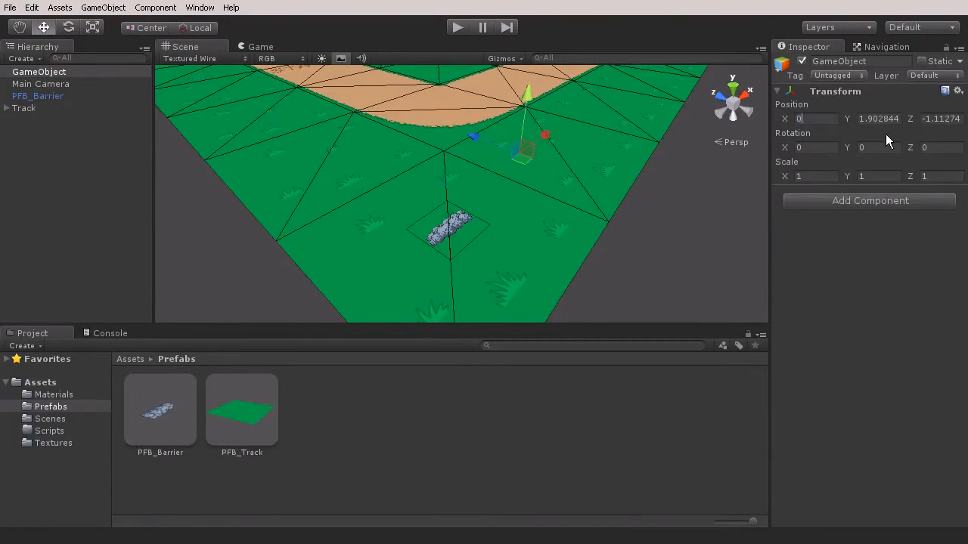
pyautogui.write('0')
pyautogui.press('Tab')
pyautogui.write('0')
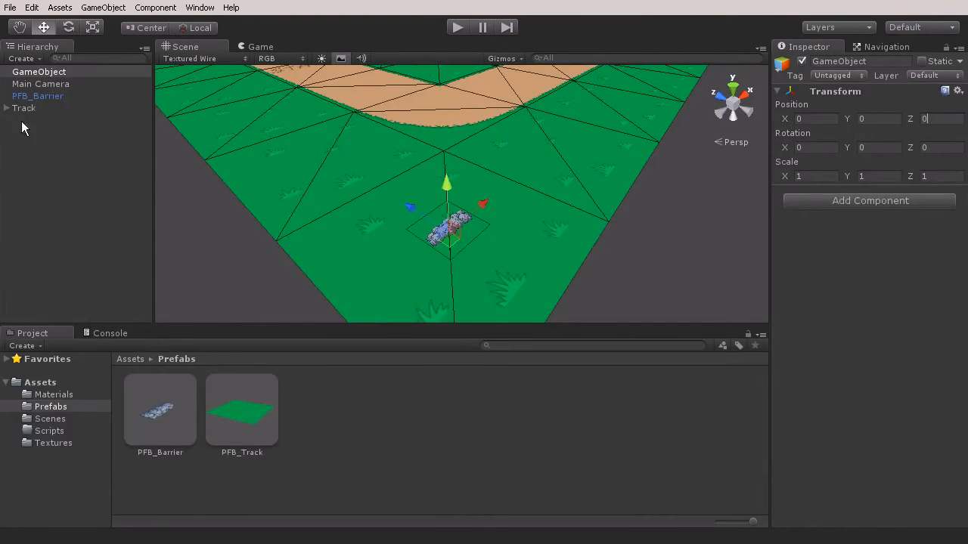
# Rename the new empty object as Obstacles and make PFB_Barrier its child
pyautogui.doubleClick(48, 75)
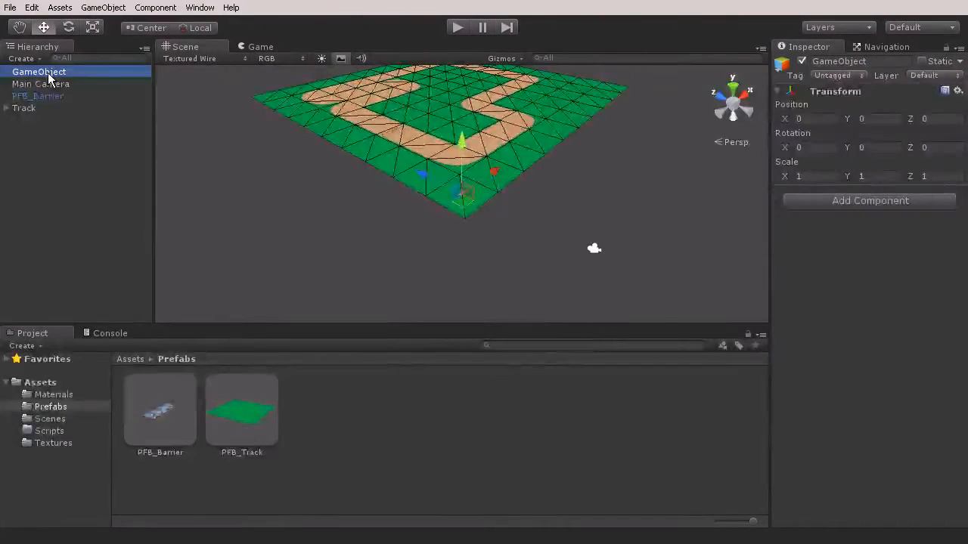
pyautogui.click(48, 72)
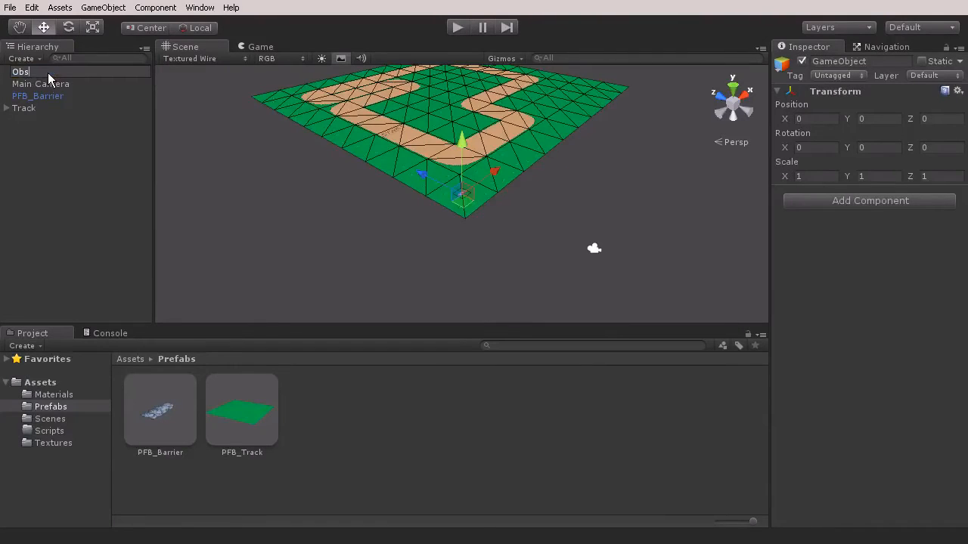
pyautogui.write('Obstacles')
pyautogui.press('Return')
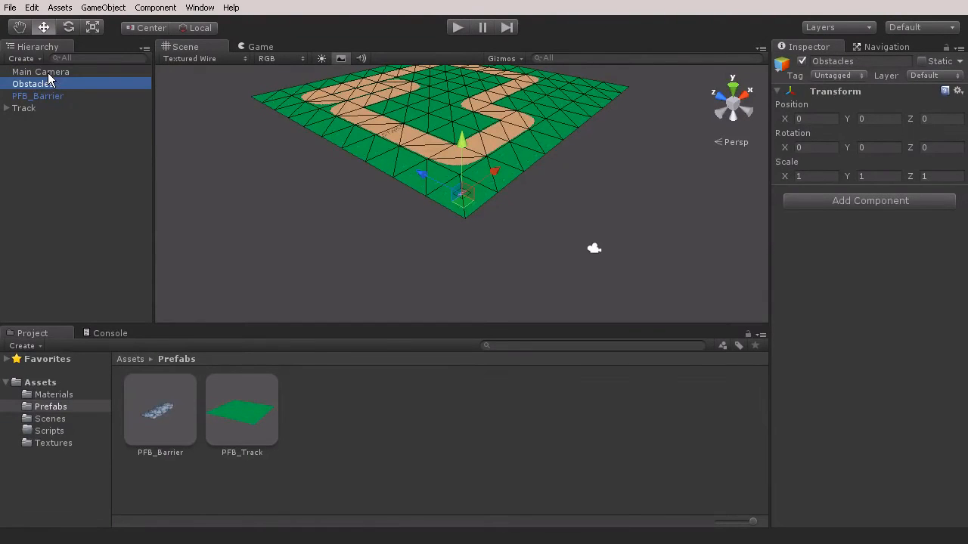
pyautogui.moveTo(39, 95); pyautogui.dragTo(42, 84)
# Move the Obstacles object onto the narrow grass strip between the track lanes, at about X 4.92, Z 25.99
pyautogui.moveTo(438, 188); pyautogui.dragTo(439, 260, button='right')
pyautogui.press('w')
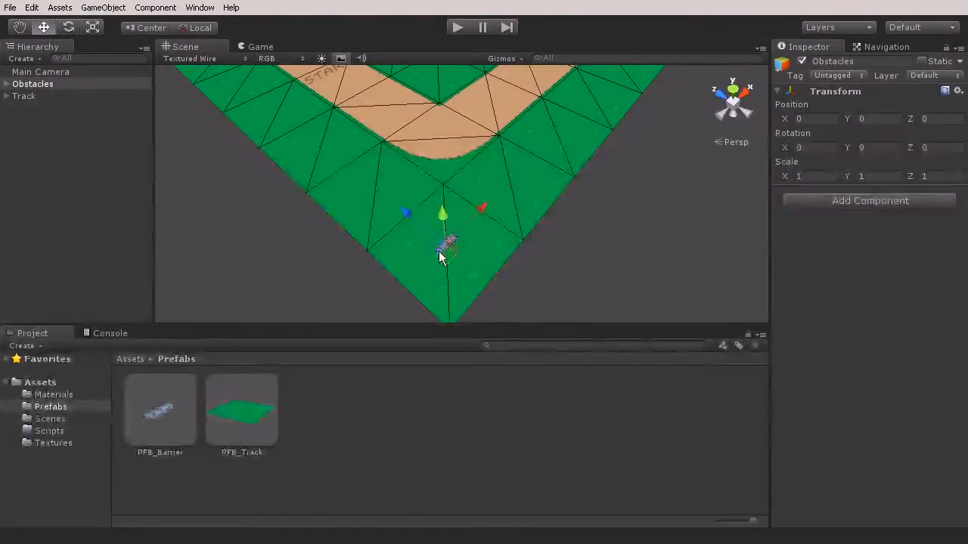
pyautogui.moveTo(441, 252); pyautogui.dragTo(289, 69)
pyautogui.moveTo(294, 79); pyautogui.dragTo(372, 160, button='right')
pyautogui.press('w')
pyautogui.press('s')
pyautogui.moveTo(494, 261); pyautogui.dragTo(349, 157)
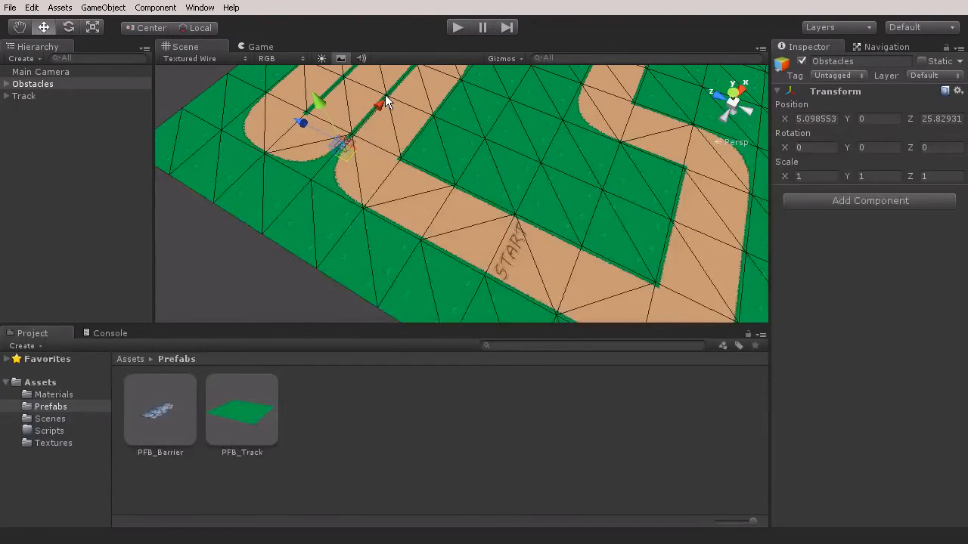
pyautogui.moveTo(428, 166); pyautogui.dragTo(461, 240, button='right')
pyautogui.press('w')
pyautogui.moveTo(470, 236); pyautogui.dragTo(442, 240)
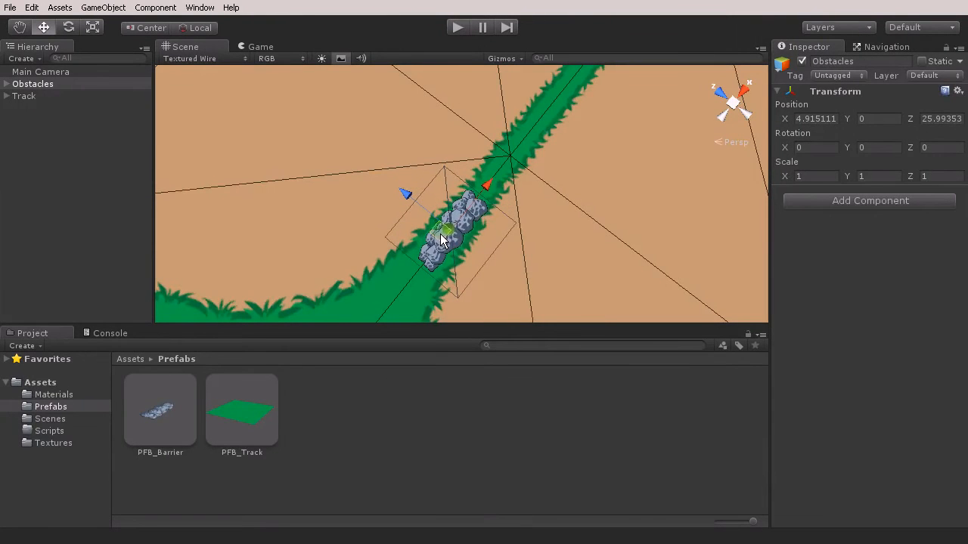
# Examine the barrier's placement on the narrow grass strip from a top view
pyautogui.press('s')
pyautogui.moveTo(711, 180); pyautogui.dragTo(670, 89, button='right')
pyautogui.click(732, 88)
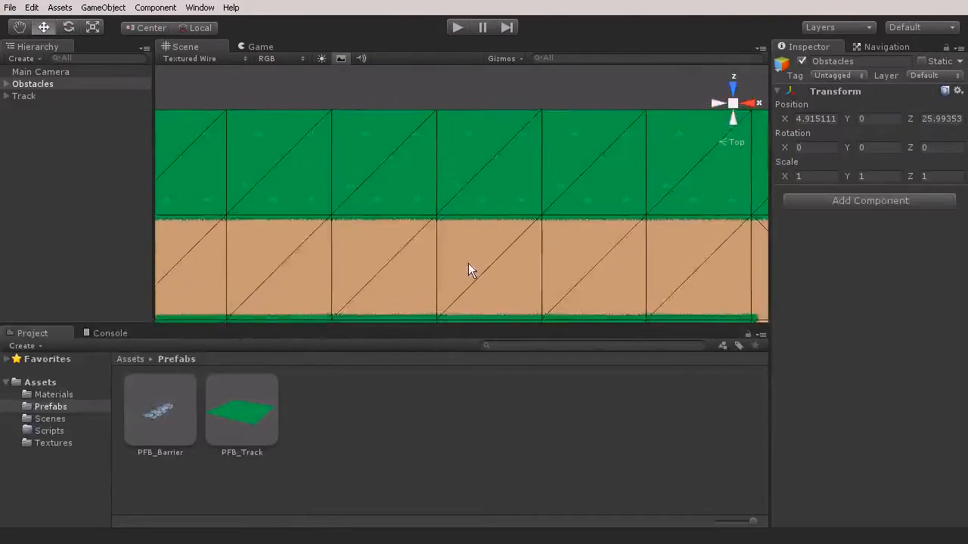
pyautogui.moveTo(466, 280); pyautogui.dragTo(480, 161, button='middle')
pyautogui.moveTo(480, 308)
pyautogui.mouseDown(button='middle')
pyautogui.moveTo(439, 225)
pyautogui.moveTo(450, 217)
pyautogui.mouseUp(button='middle')
pyautogui.scroll(3, 415, 215)
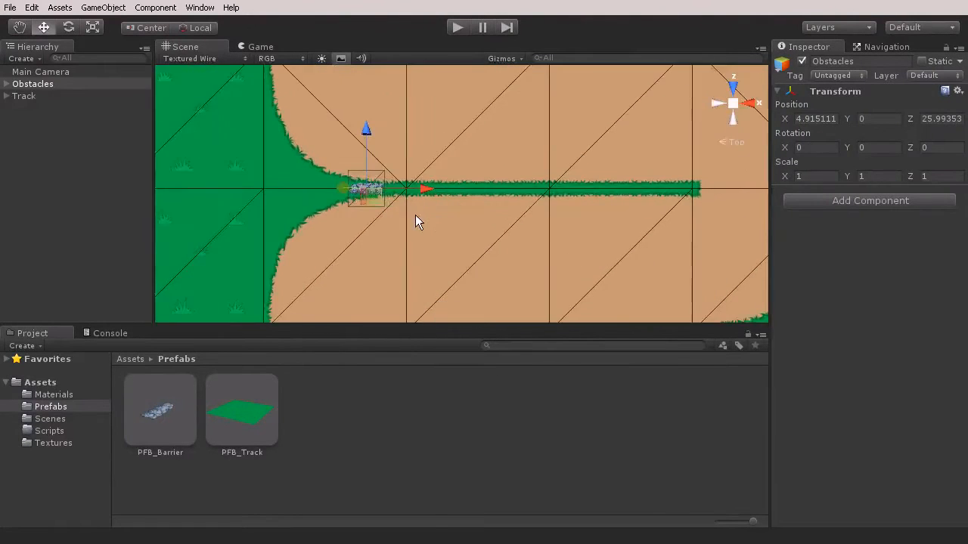
pyautogui.scroll(5, 416, 214)
pyautogui.moveTo(367, 205); pyautogui.dragTo(399, 202, button='middle')
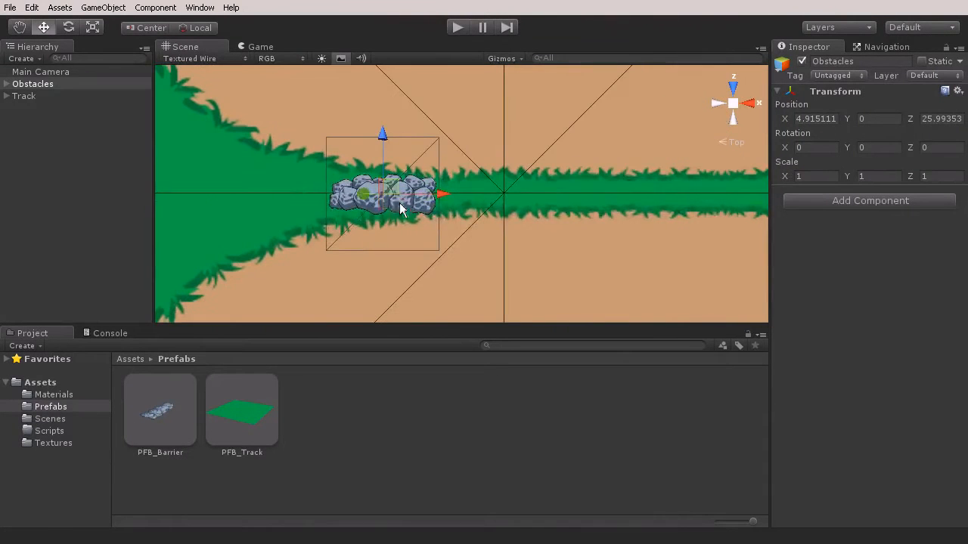
# Reset the Obstacles parent object's position to 0 on X and Z
pyautogui.click(21, 86)
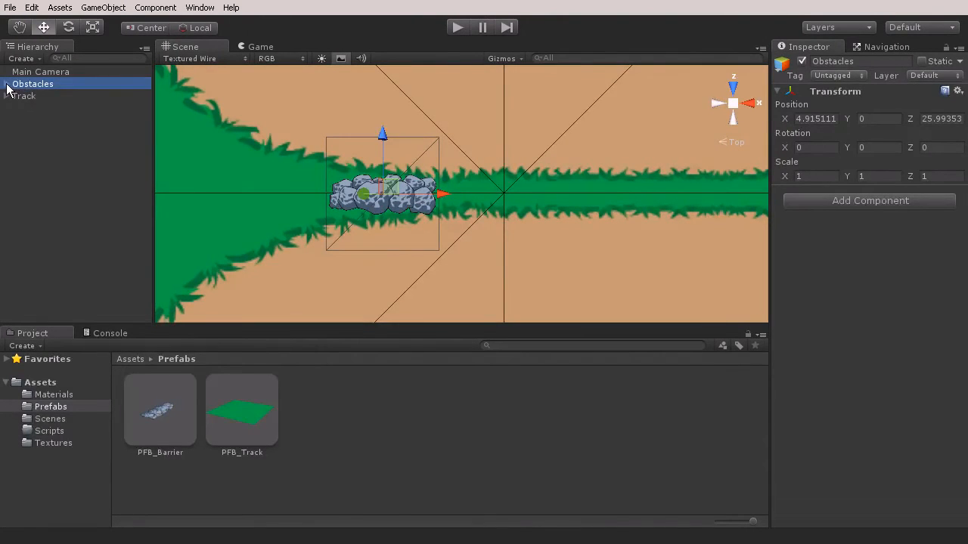
pyautogui.click(38, 96)
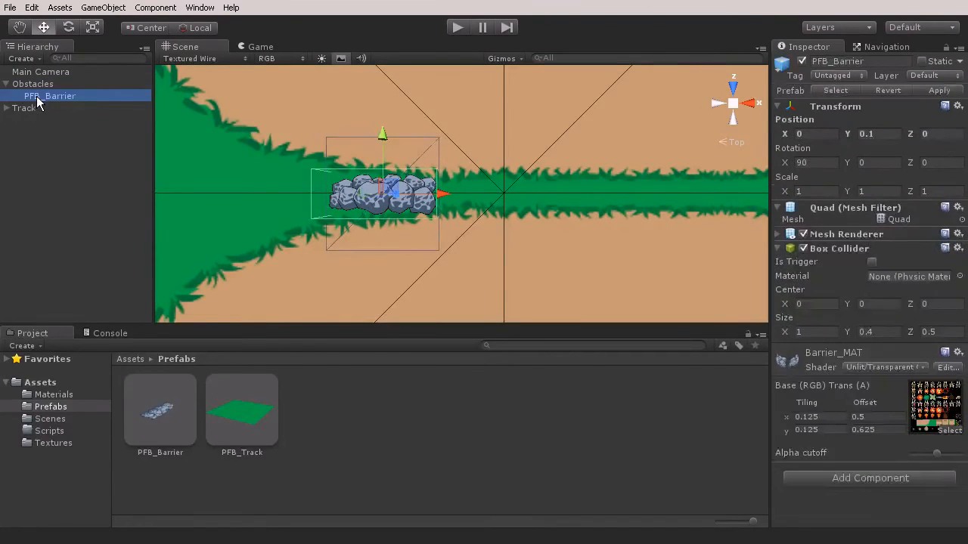
pyautogui.click(20, 85)
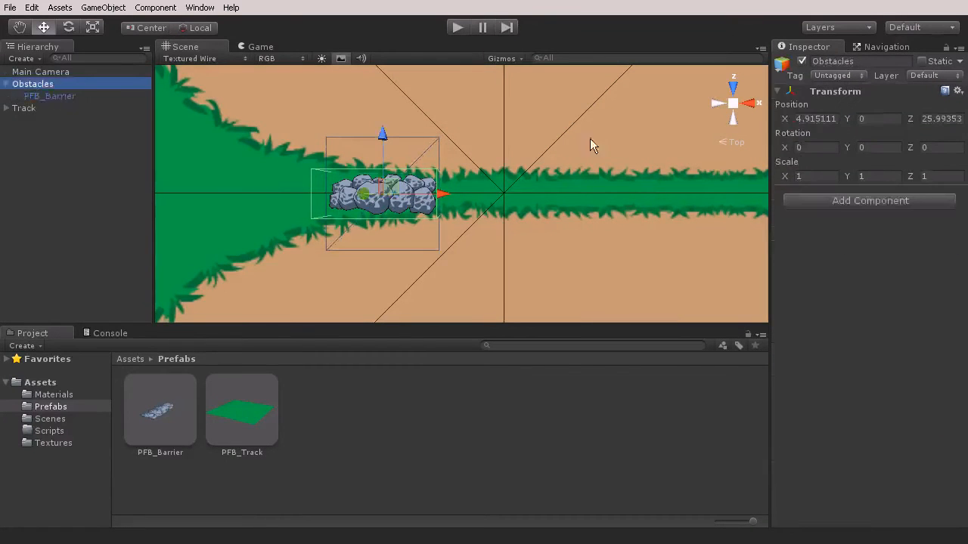
pyautogui.click(812, 121)
pyautogui.write('0')
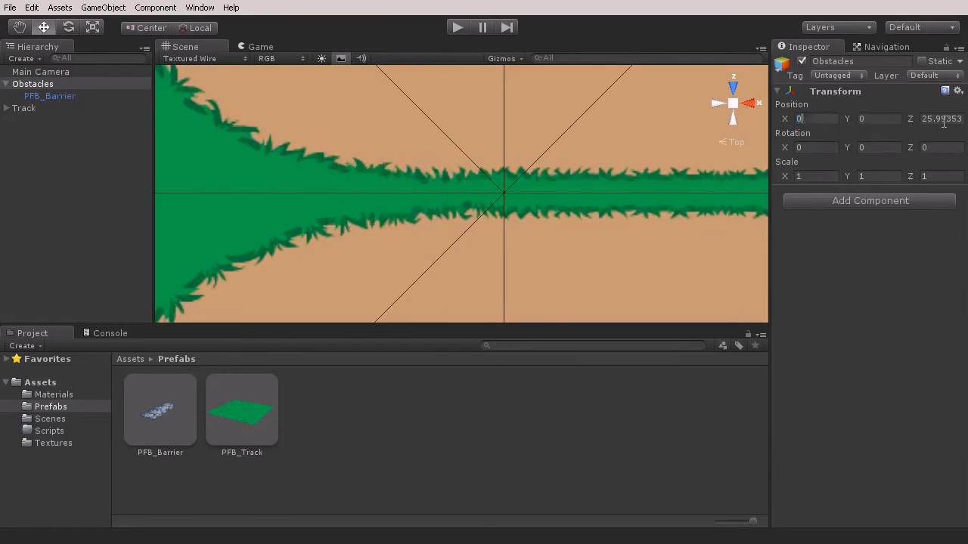
# Move the PFB_Barrier child onto the straight near the START marking, at about X 4.31, Z 19.49
pyautogui.click(42, 96)
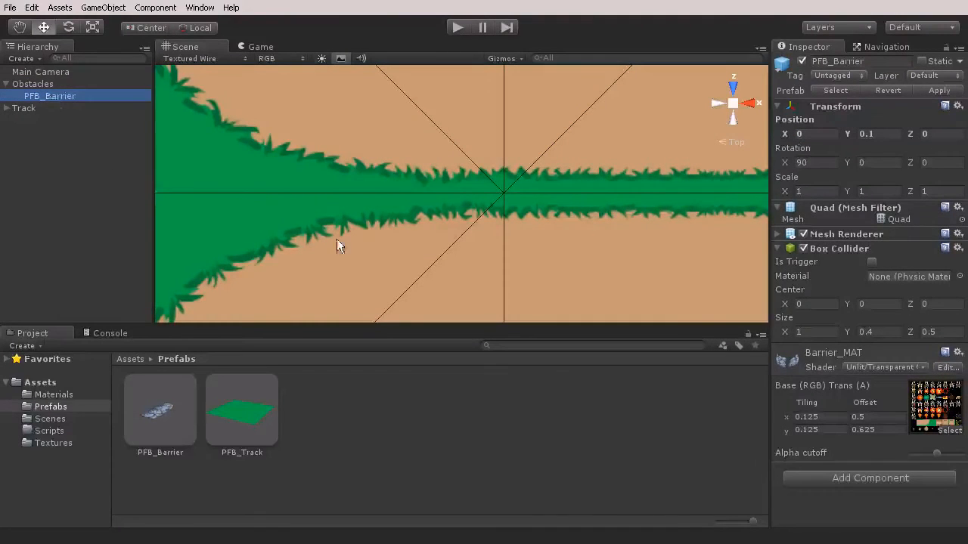
pyautogui.scroll(-5, 310, 221)
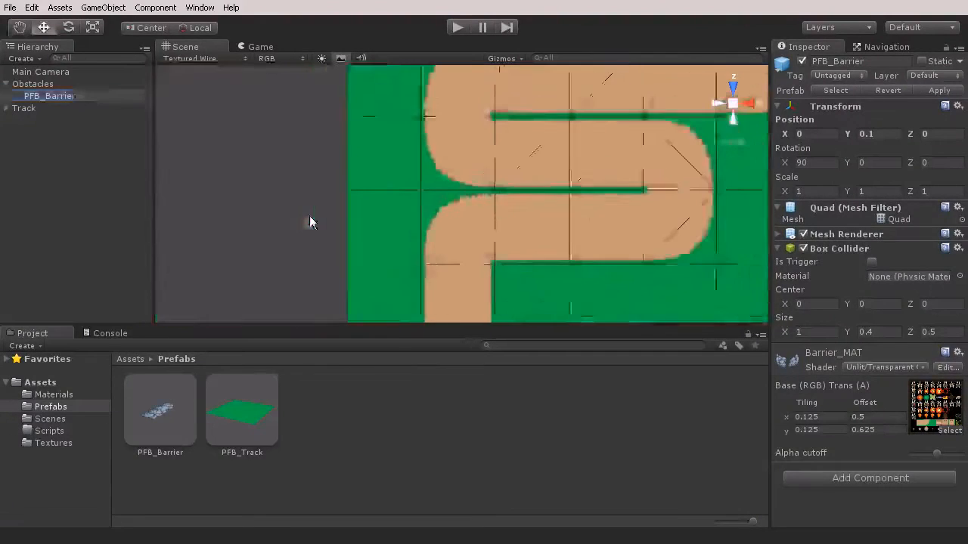
pyautogui.scroll(-4, 391, 246)
pyautogui.moveTo(381, 269); pyautogui.dragTo(363, 172, button='middle')
pyautogui.scroll(-3, 367, 204)
pyautogui.moveTo(387, 240); pyautogui.dragTo(383, 155, button='middle')
pyautogui.moveTo(421, 255); pyautogui.dragTo(457, 86)
pyautogui.moveTo(443, 140); pyautogui.dragTo(420, 282, button='middle')
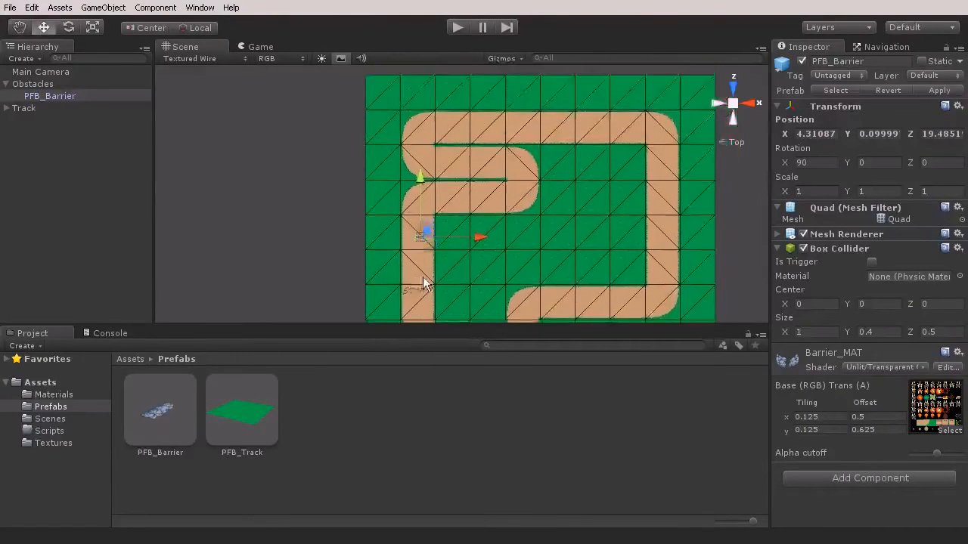
# Undo the last moves of the PFB_Barrier child
pyautogui.scroll(3, 423, 277)
pyautogui.moveTo(409, 195); pyautogui.dragTo(416, 164)
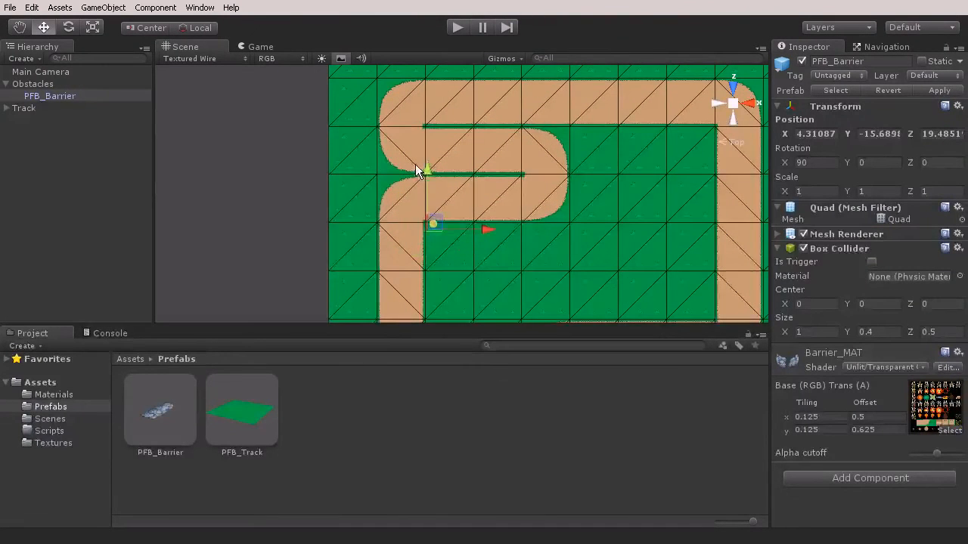
pyautogui.hotkey('ctrl', 'z')
pyautogui.hotkey('ctrl', 'z')
# Move the PFB_Barrier child up beside the west end of the lower grass strip, at about X 3.63, Z 25.56
pyautogui.moveTo(408, 273); pyautogui.dragTo(438, 122, button='middle')
pyautogui.click(734, 105)
pyautogui.moveTo(457, 265); pyautogui.dragTo(462, 201, button='middle')
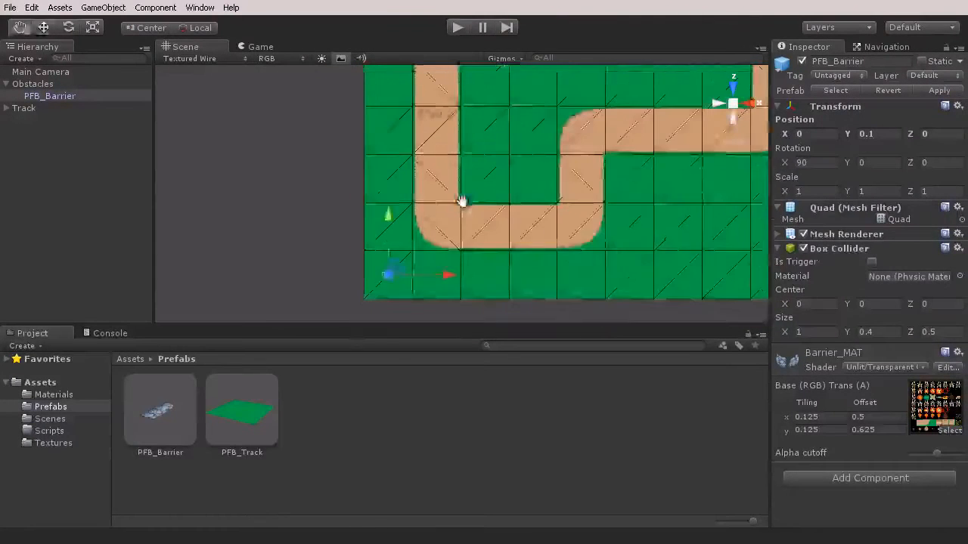
pyautogui.moveTo(403, 273); pyautogui.dragTo(452, 119)
pyautogui.moveTo(453, 119); pyautogui.dragTo(434, 271, button='middle')
pyautogui.moveTo(434, 271); pyautogui.dragTo(428, 104)
pyautogui.moveTo(428, 105); pyautogui.dragTo(443, 217, button='middle')
pyautogui.scroll(5, 446, 223)
pyautogui.scroll(4, 451, 228)
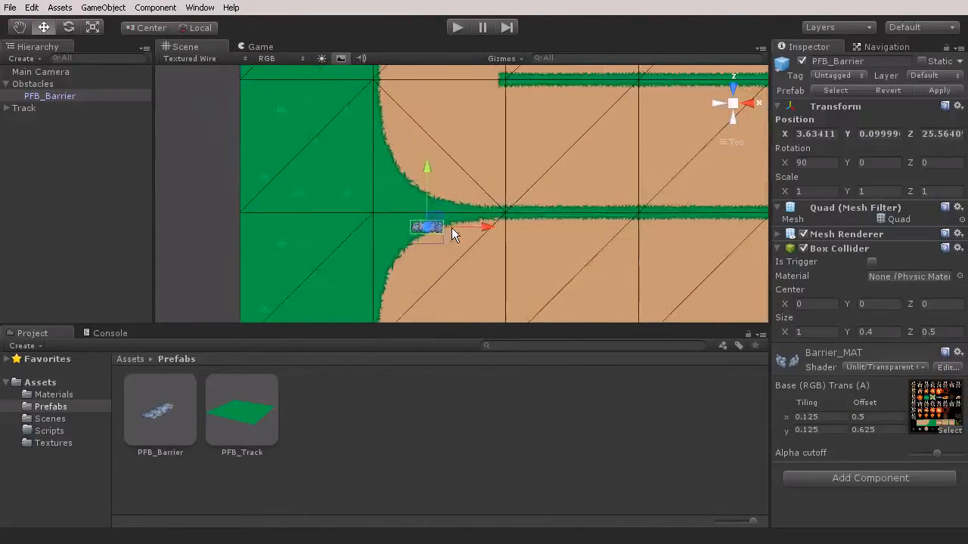
# Position the barrier on the west end of the lower grass strip, at about X 4.72, Z 25.99
pyautogui.moveTo(454, 200); pyautogui.dragTo(491, 170)
pyautogui.scroll(3, 476, 174)
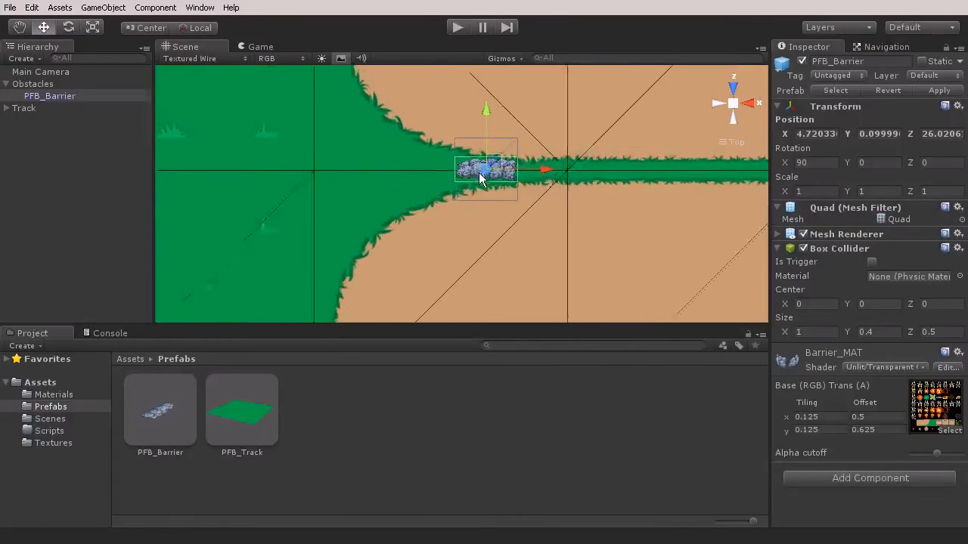
pyautogui.moveTo(549, 168)
pyautogui.mouseDown()
pyautogui.moveTo(538, 170)
pyautogui.moveTo(549, 169)
pyautogui.mouseUp()
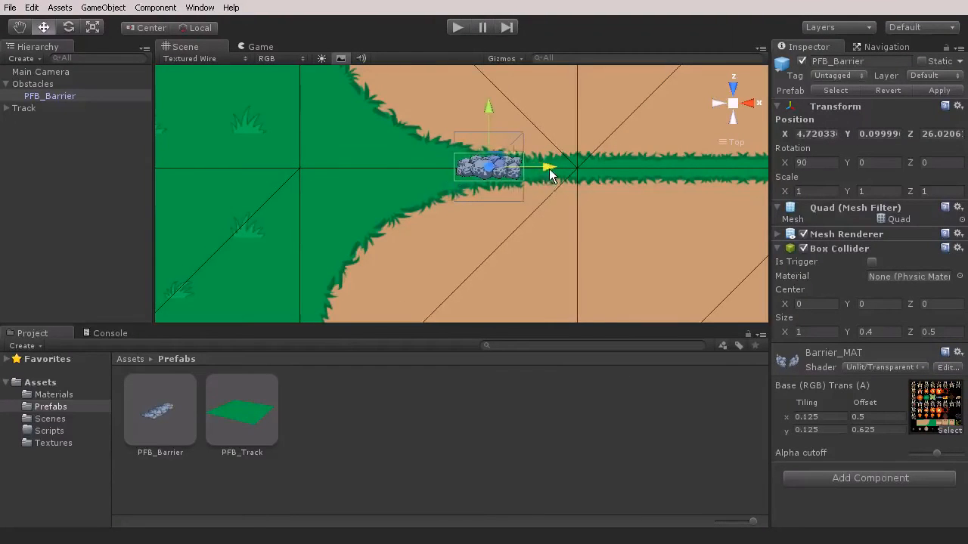
pyautogui.scroll(3, 525, 170)
pyautogui.moveTo(525, 171); pyautogui.dragTo(398, 214, button='middle')
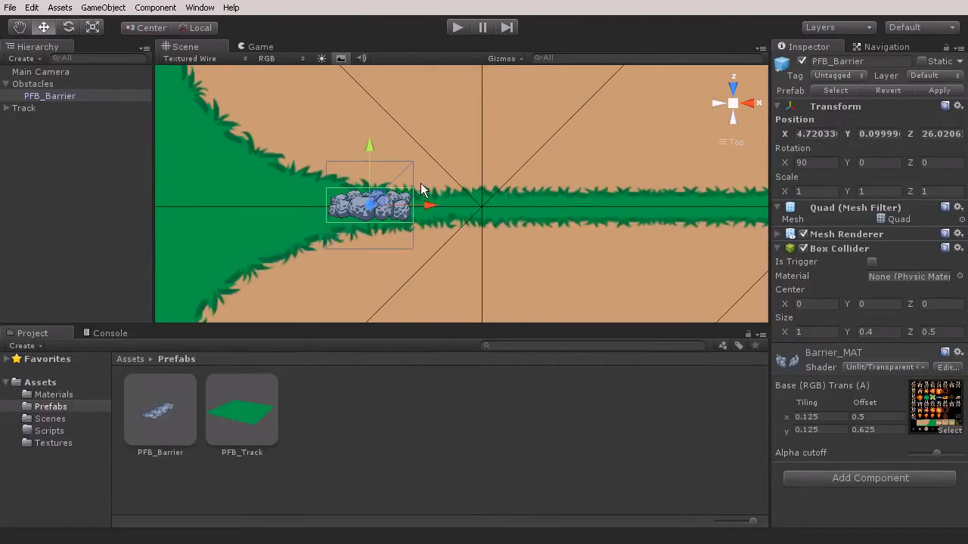
pyautogui.moveTo(369, 149); pyautogui.dragTo(367, 151)
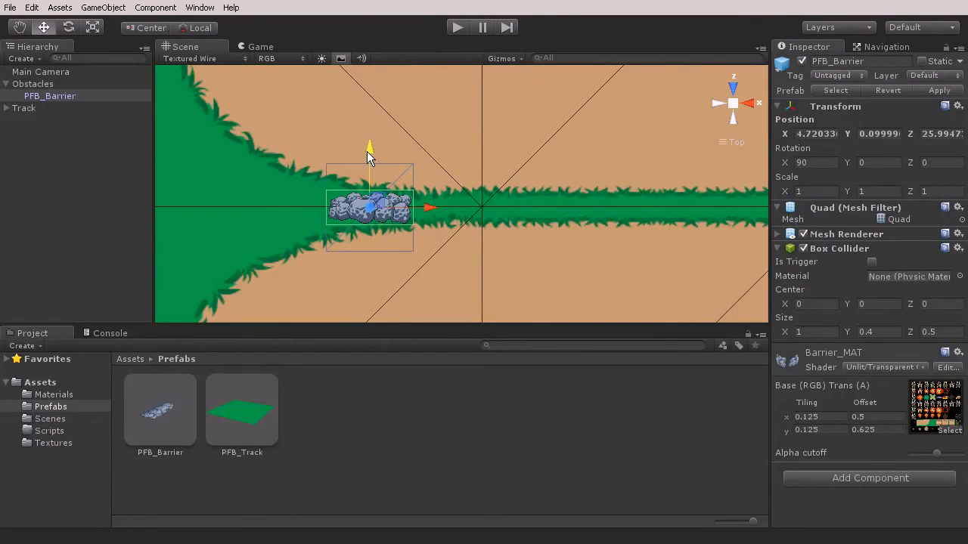
# Duplicate the barrier twice and line up the copies end to end along the strip, up to X 6.72
pyautogui.hotkey('ctrl', 'd')
pyautogui.keyDown('ctrl'); pyautogui.moveTo(425, 214); pyautogui.dragTo(601, 210); pyautogui.keyUp('ctrl')
pyautogui.hotkey('ctrl', 'd')
pyautogui.moveTo(601, 209); pyautogui.dragTo(432, 216, button='middle')
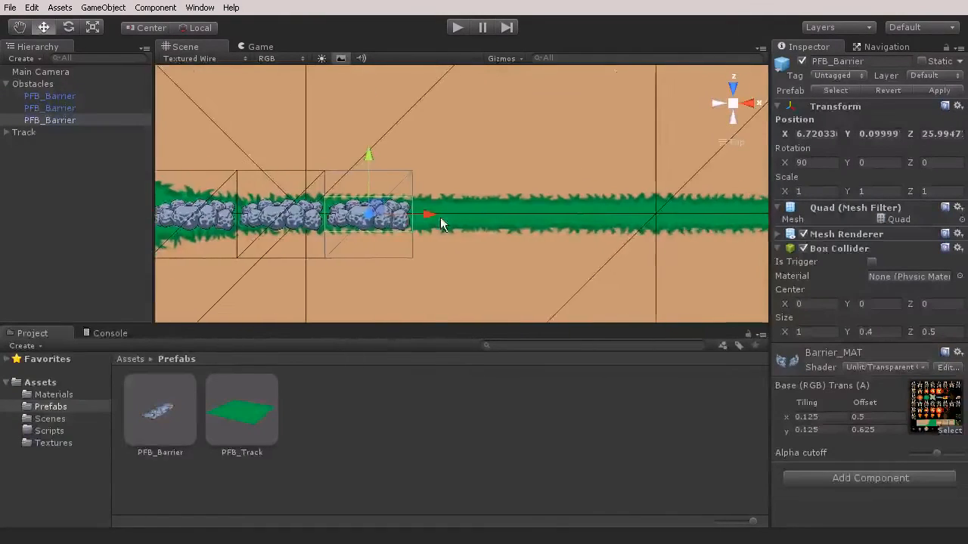
# Add three more barrier copies end to end along the grass strip, up to X 9.72
pyautogui.hotkey('ctrl', 'd')
pyautogui.keyDown('ctrl'); pyautogui.moveTo(431, 218); pyautogui.dragTo(618, 219); pyautogui.keyUp('ctrl')
pyautogui.hotkey('ctrl', 'd')
pyautogui.moveTo(619, 219); pyautogui.dragTo(487, 219, button='middle')
pyautogui.hotkey('ctrl', 'd')
pyautogui.keyDown('ctrl'); pyautogui.moveTo(534, 223); pyautogui.dragTo(618, 220); pyautogui.keyUp('ctrl')
pyautogui.moveTo(619, 221); pyautogui.dragTo(530, 224, button='middle')
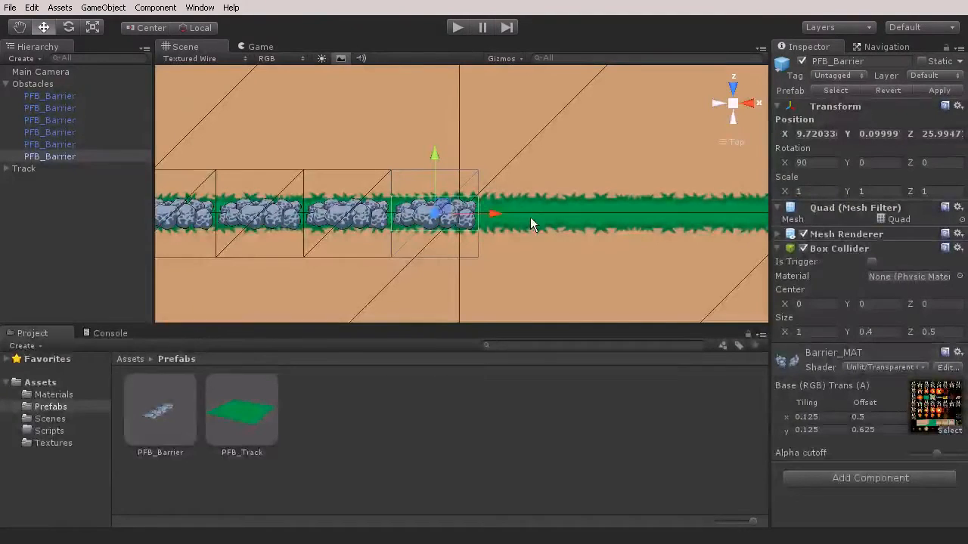
# Extend the barrier row with four more copies, one unit apart, up to X 13.72
pyautogui.hotkey('ctrl', 'd')
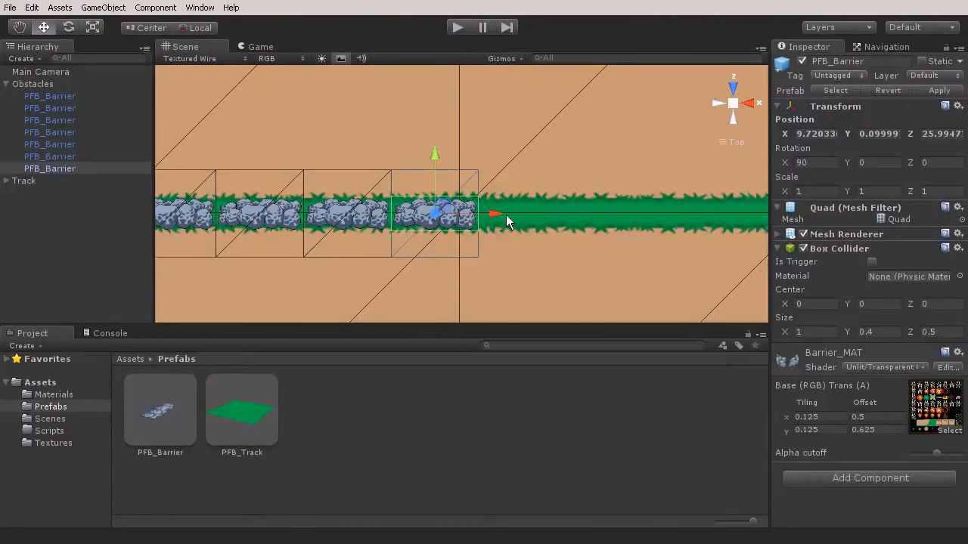
pyautogui.keyDown('ctrl'); pyautogui.moveTo(532, 219); pyautogui.dragTo(580, 219); pyautogui.keyUp('ctrl')
pyautogui.moveTo(581, 220); pyautogui.dragTo(443, 220, button='middle')
pyautogui.hotkey('ctrl', 'd')
pyautogui.keyDown('ctrl'); pyautogui.moveTo(442, 219); pyautogui.dragTo(670, 223); pyautogui.keyUp('ctrl')
pyautogui.hotkey('ctrl', 'd')
pyautogui.hotkey('ctrl', 'd')
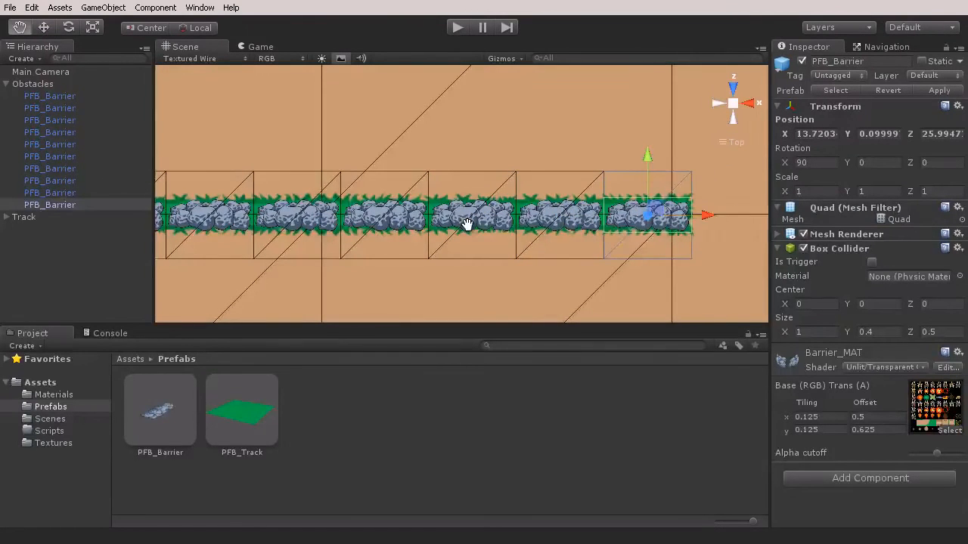
# Select all ten barriers in the row and shift them slightly in negative X along the grass strip
pyautogui.moveTo(465, 217); pyautogui.dragTo(633, 207, button='middle')
pyautogui.click(50, 96)
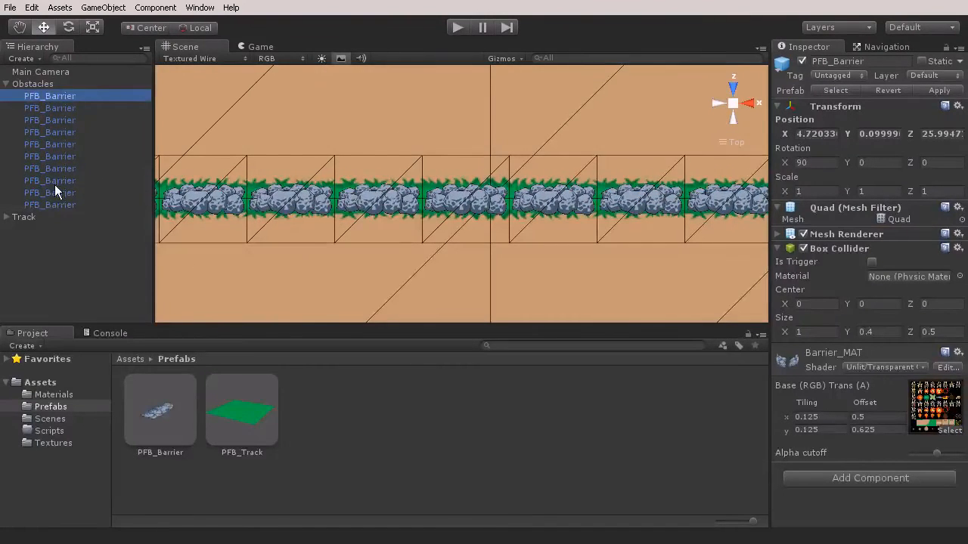
pyautogui.keyDown('shift'); pyautogui.click(49, 205); pyautogui.keyUp('shift')
pyautogui.moveTo(529, 236); pyautogui.dragTo(359, 247, button='middle')
pyautogui.moveTo(301, 207); pyautogui.dragTo(291, 206)
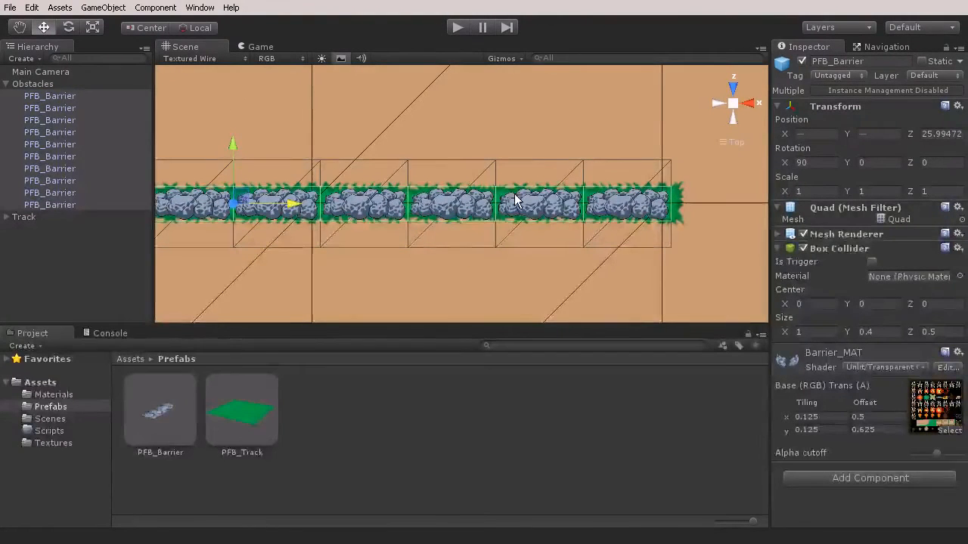
# Duplicate the row of ten barriers and move the copies onto the upper grass strip, at about Z 29.99
pyautogui.keyDown('alt'); pyautogui.moveTo(409, 222); pyautogui.dragTo(387, 215); pyautogui.keyUp('alt')
pyautogui.click(733, 104)
pyautogui.moveTo(396, 160); pyautogui.dragTo(425, 186, button='right')
pyautogui.press('s')
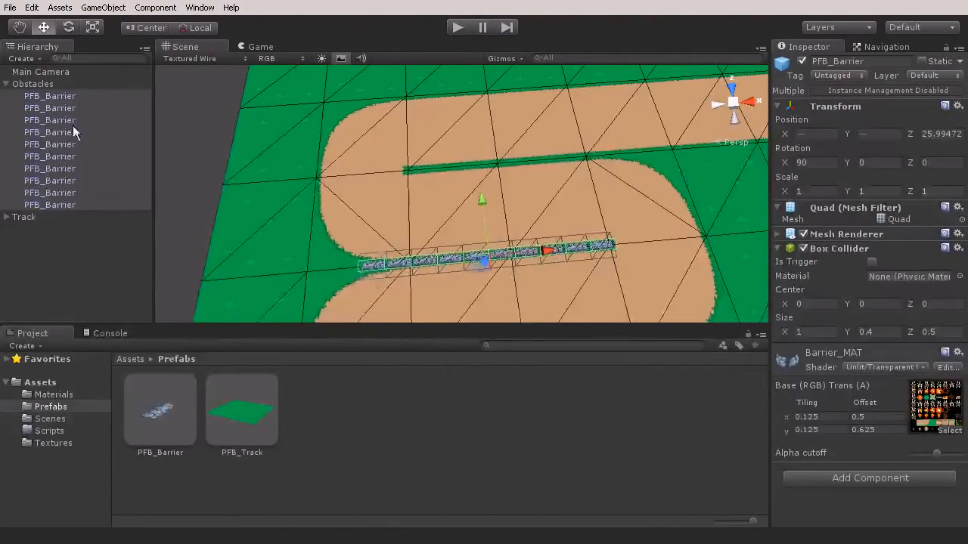
pyautogui.hotkey('ctrl', 'd')
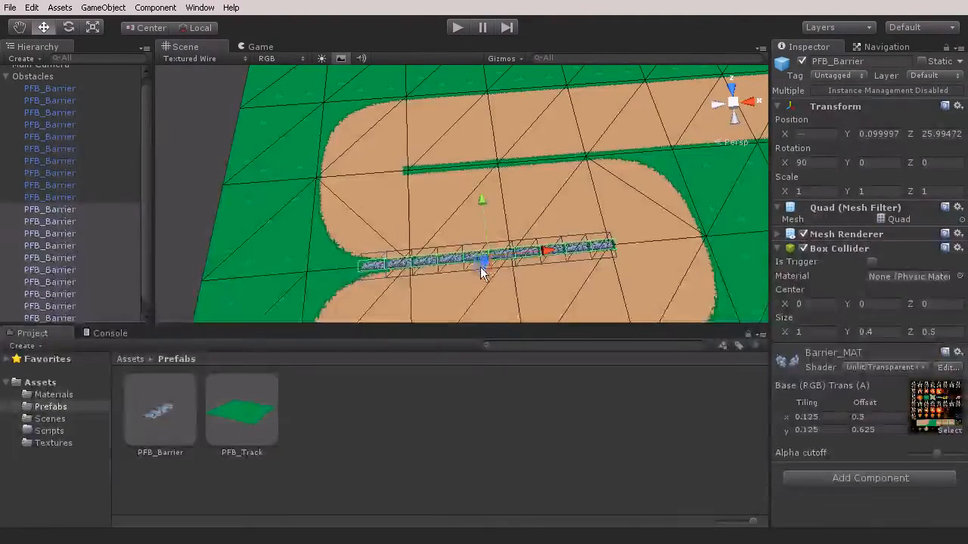
pyautogui.moveTo(478, 265); pyautogui.dragTo(514, 172)
# Slide the copied barrier row along X to fit the length of the upper grass strip
pyautogui.moveTo(513, 172); pyautogui.dragTo(589, 178, button='right')
pyautogui.press('w')
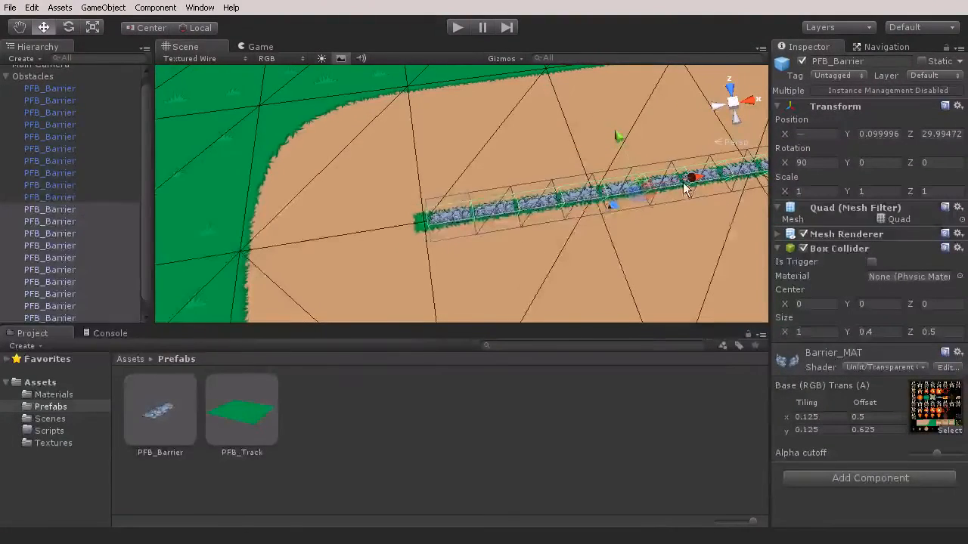
pyautogui.moveTo(686, 181); pyautogui.dragTo(624, 192, button='right')
pyautogui.moveTo(478, 218); pyautogui.dragTo(549, 222, button='right')
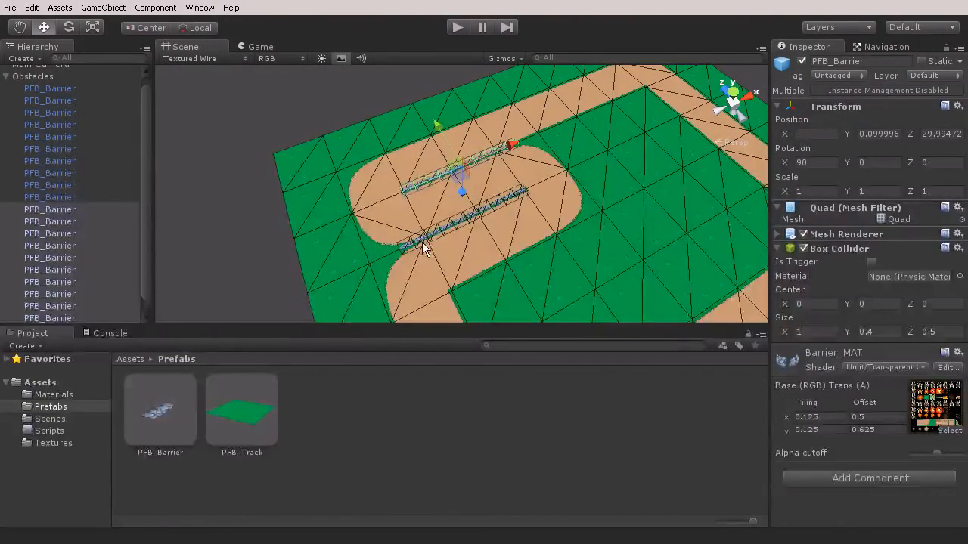
pyautogui.press('w')
pyautogui.moveTo(441, 239); pyautogui.dragTo(449, 218, button='right')
pyautogui.press('s')
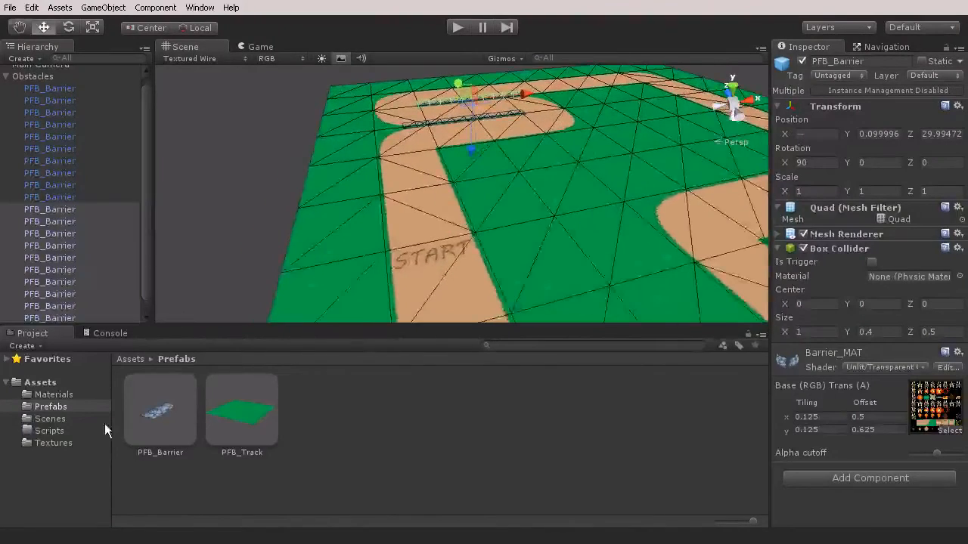
# Duplicate the PFB_Barrier prefab and rename the copy PFB_Plant
pyautogui.click(174, 422)
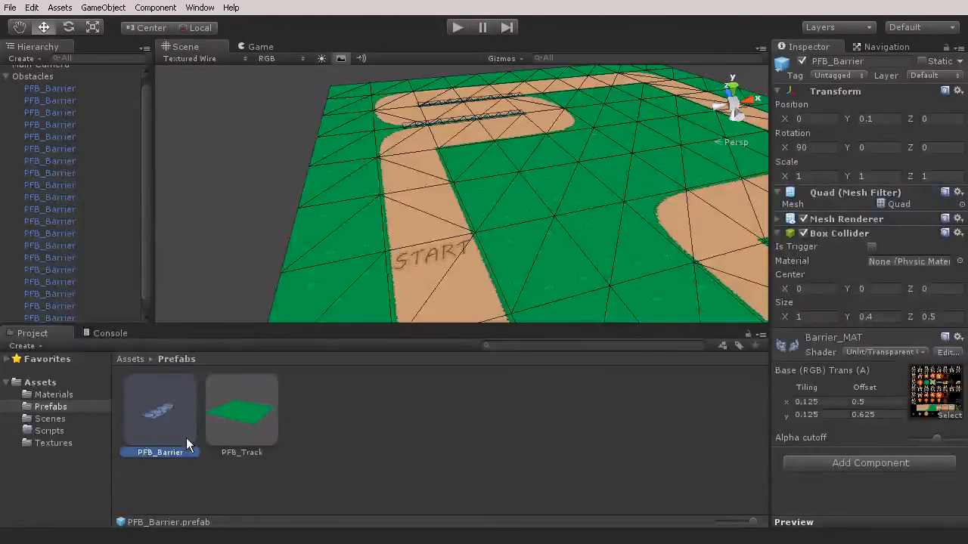
pyautogui.hotkey('ctrl', 'd')
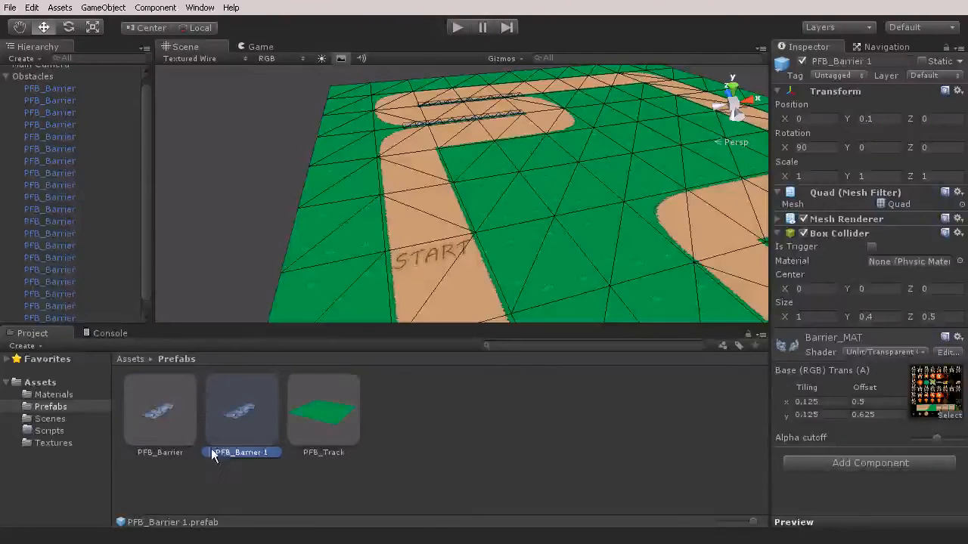
pyautogui.click(256, 455)
pyautogui.moveTo(272, 453); pyautogui.dragTo(238, 457)
pyautogui.write('Plant')
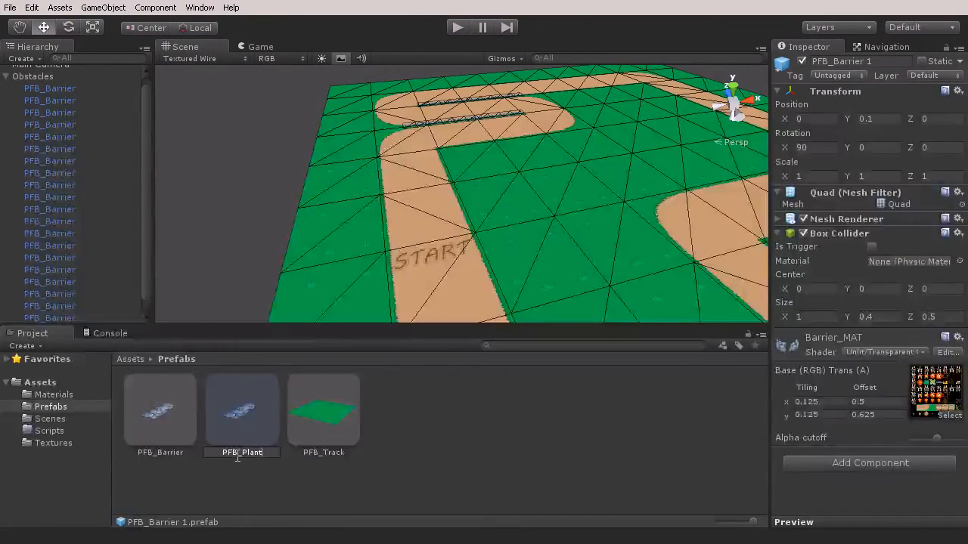
pyautogui.press('Return')
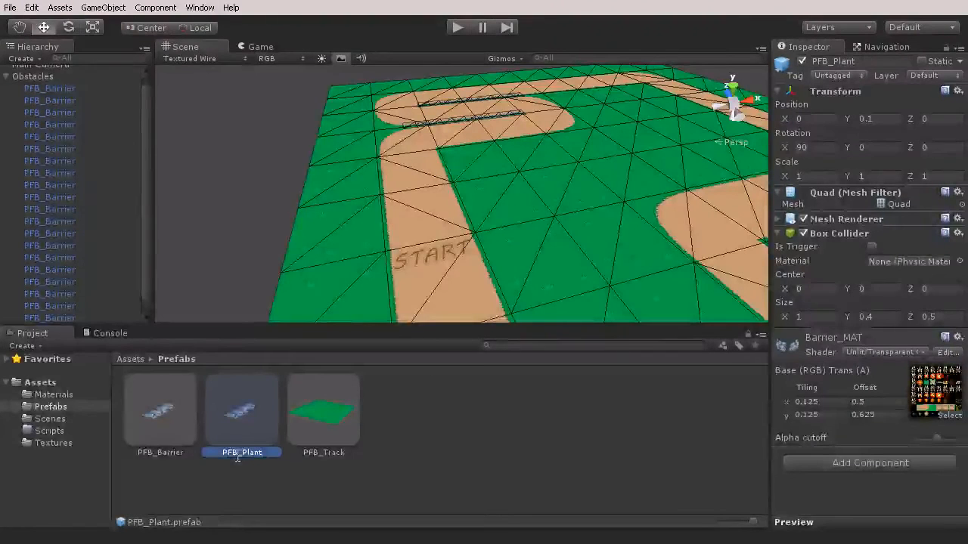
# Place a PFB_Plant instance on the track just before the START marking, at about X 4.58, Z 10.96
pyautogui.moveTo(238, 415); pyautogui.dragTo(463, 301)
pyautogui.moveTo(418, 238); pyautogui.dragTo(380, 310, button='right')
pyautogui.press('w')
pyautogui.moveTo(440, 255); pyautogui.dragTo(406, 261, button='right')
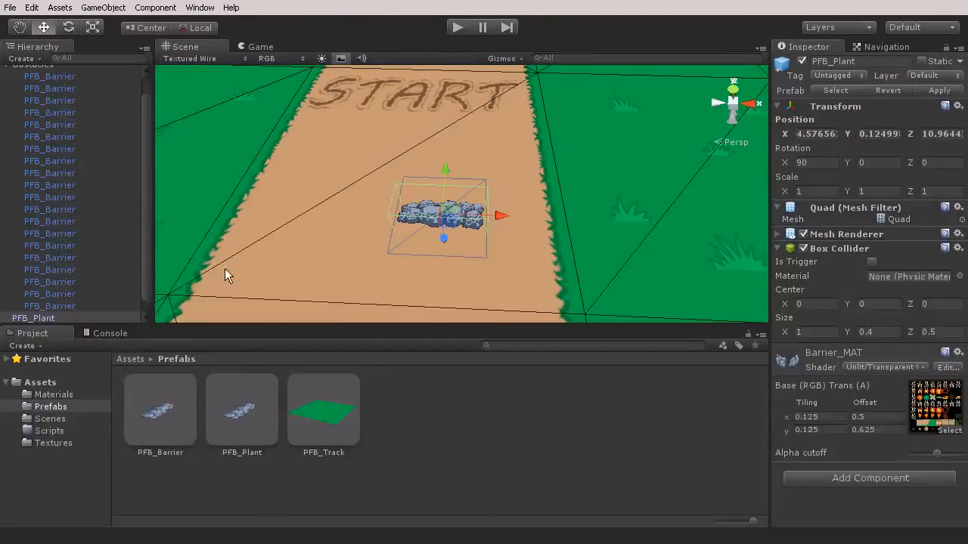
pyautogui.moveTo(325, 223); pyautogui.dragTo(514, 233, button='right')
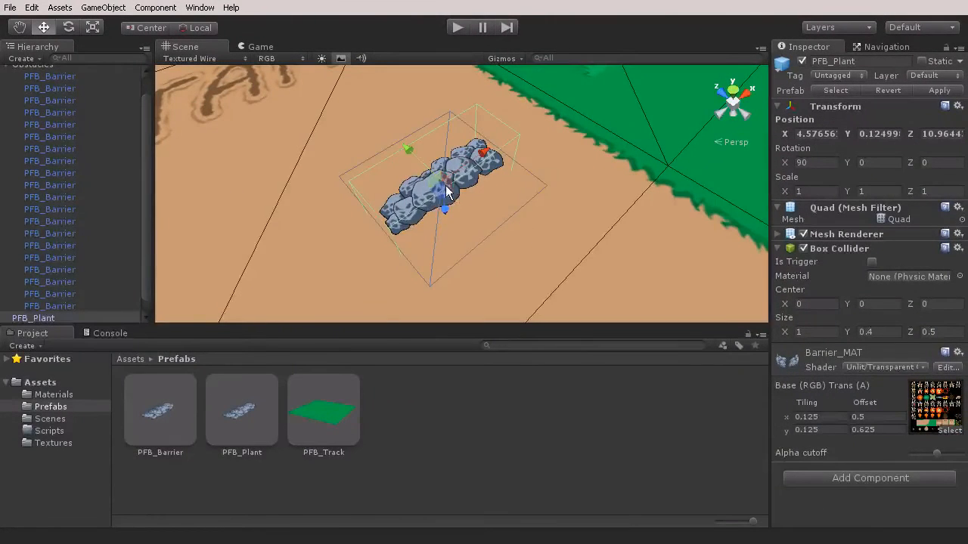
# Duplicate the Barrier_MAT material and rename the copy Plant_MAT
pyautogui.click(53, 395)
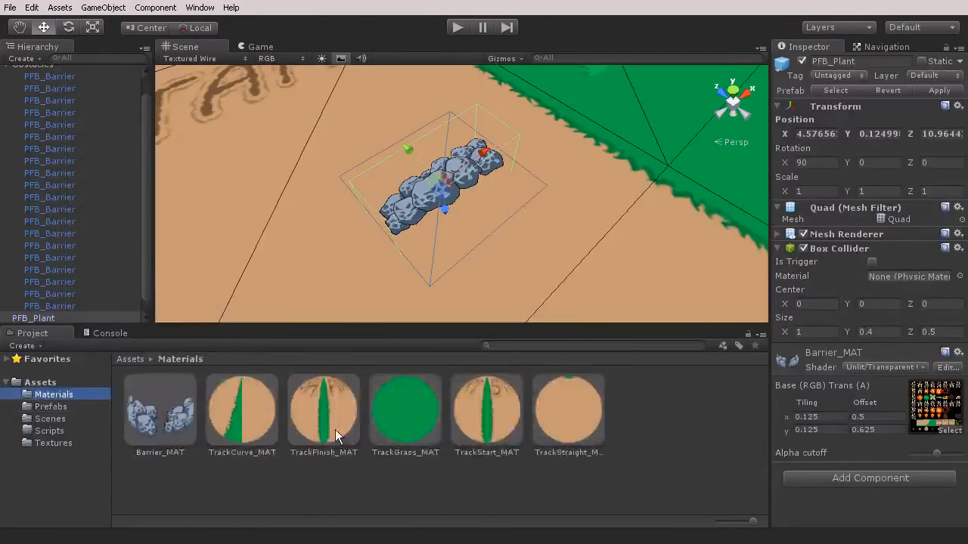
pyautogui.click(172, 423)
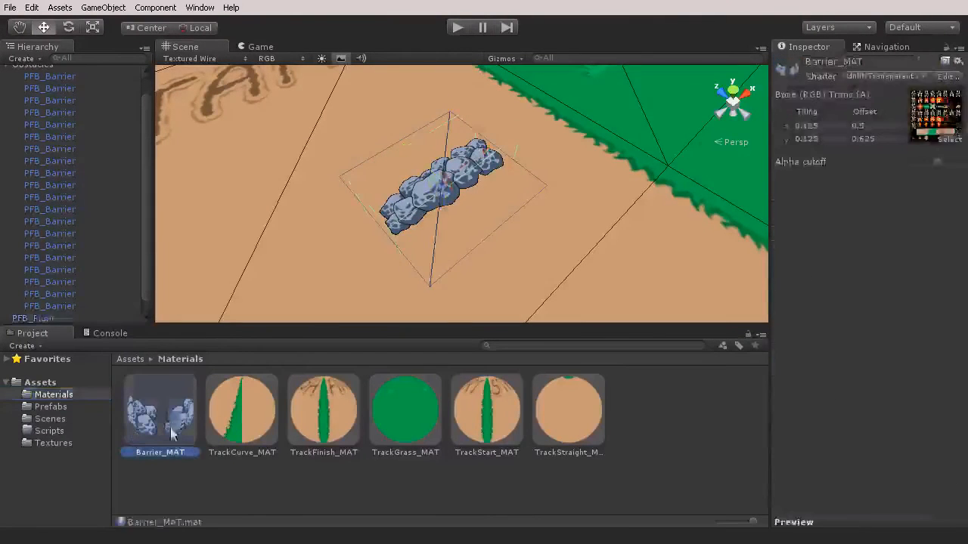
pyautogui.hotkey('ctrl', 'd')
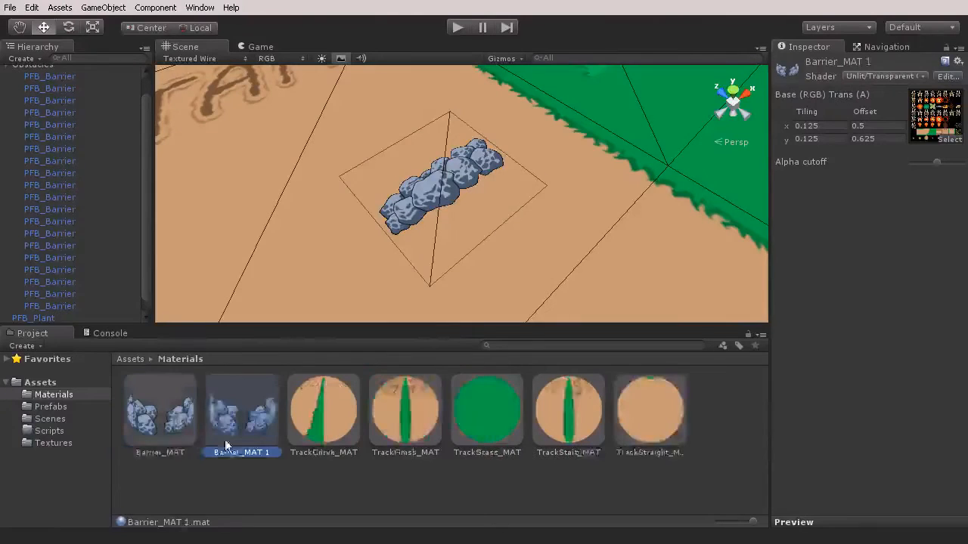
pyautogui.click(240, 453)
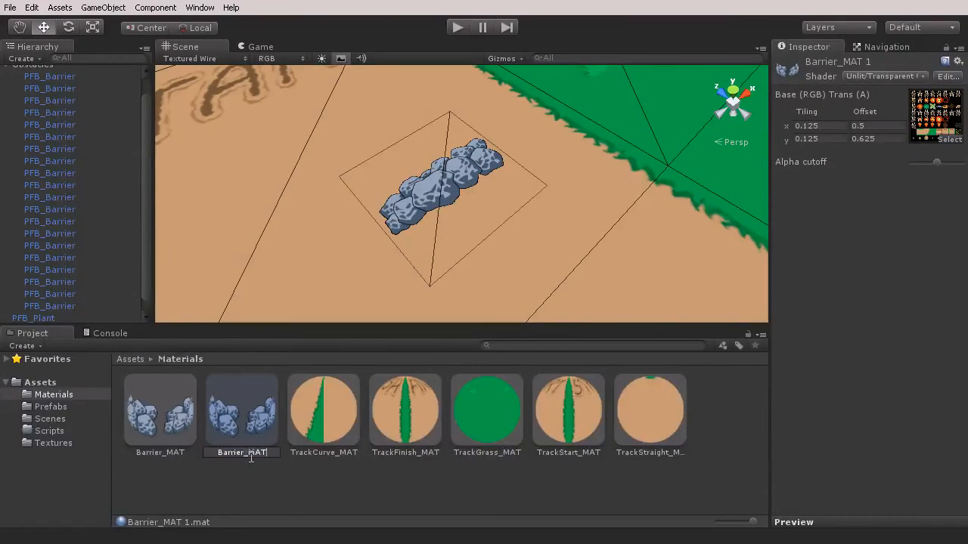
pyautogui.write('Plant')
pyautogui.press('Return')
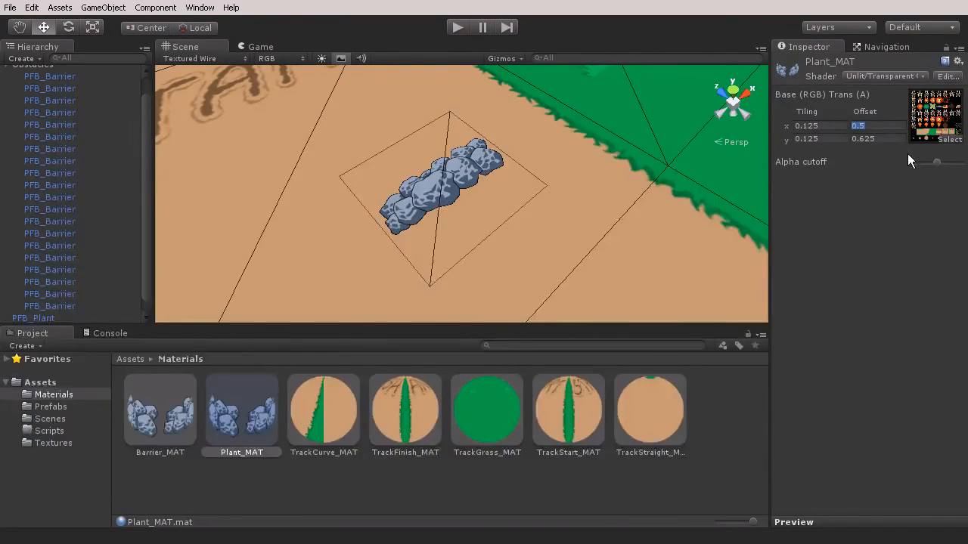
# Set Plant_MAT's X texture offset to 0.375 and apply the material to PFB_Plant in the scene
pyautogui.write('.375')
pyautogui.press('Return')
pyautogui.moveTo(239, 437); pyautogui.dragTo(443, 199)
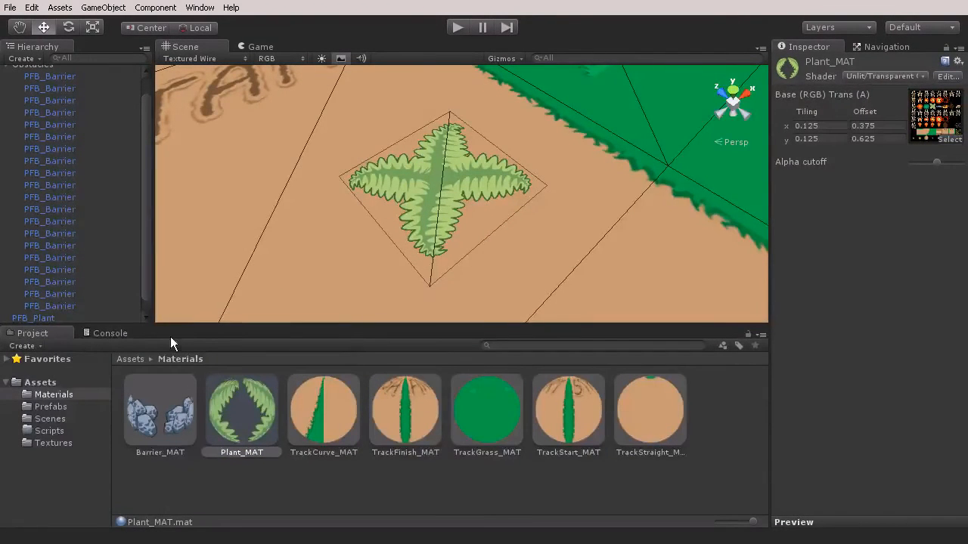
# Turn on Is Trigger for PFB_Plant's Box Collider, and remove that Box Collider component from the object
pyautogui.click(49, 318)
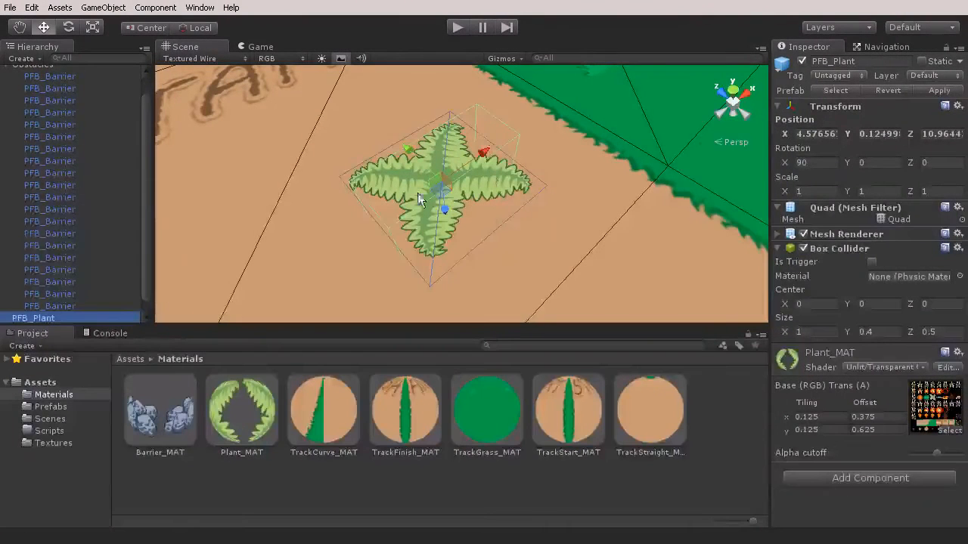
pyautogui.click(873, 262)
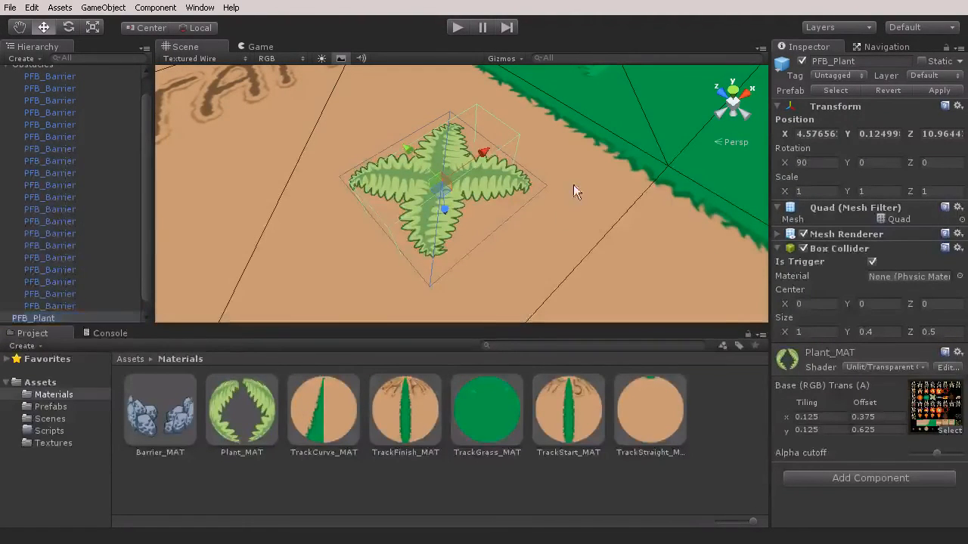
pyautogui.keyDown('alt'); pyautogui.moveTo(421, 158); pyautogui.dragTo(524, 114); pyautogui.keyUp('alt')
pyautogui.scroll(5, 524, 115)
pyautogui.scroll(-5, 523, 124)
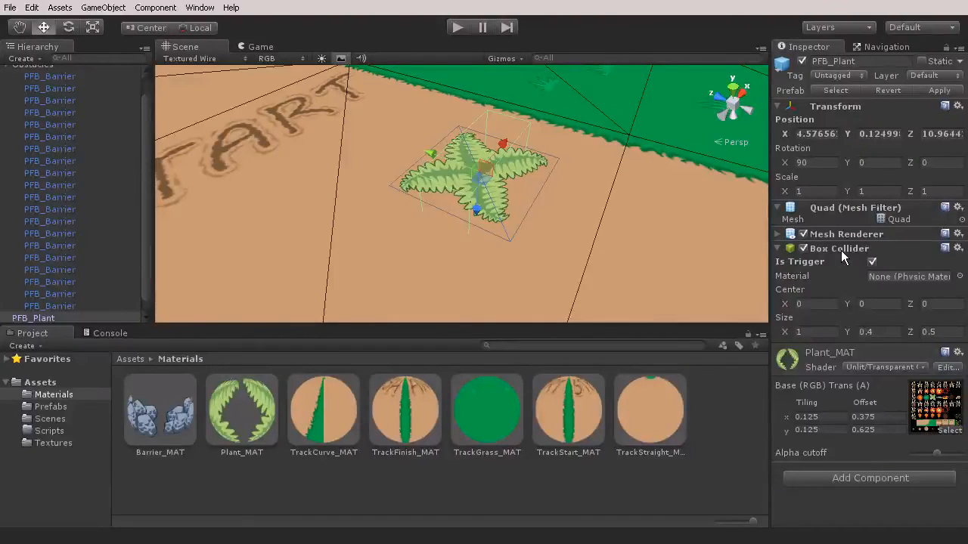
pyautogui.rightClick(842, 257)
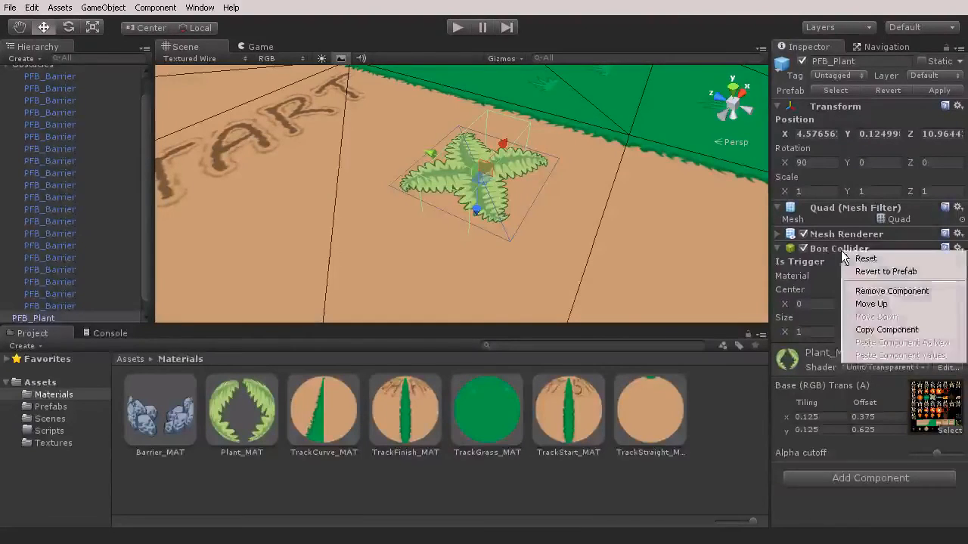
pyautogui.click(868, 291)
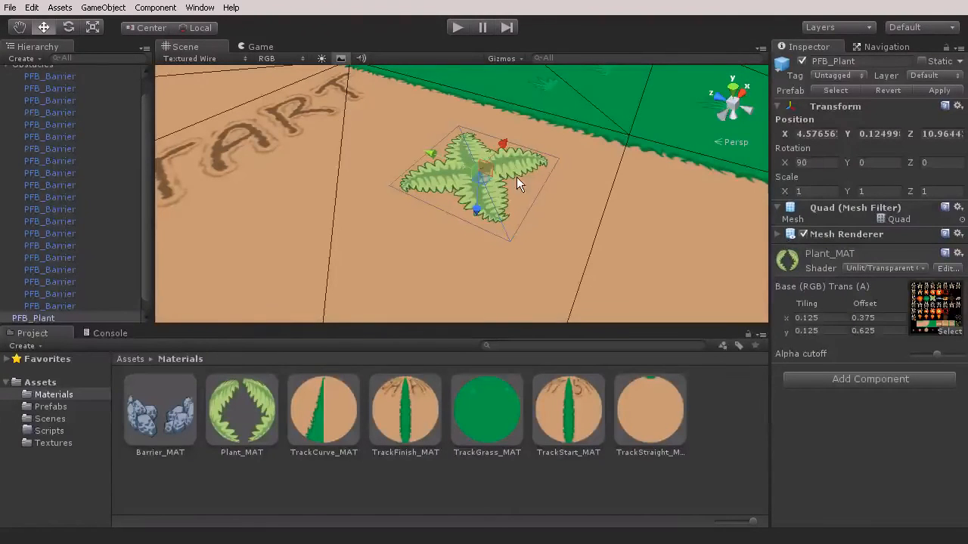
# Apply the PFB_Plant instance's changes to its prefab, and open the Prefabs folder
pyautogui.moveTo(457, 170)
pyautogui.keyDown('alt'); pyautogui.mouseDown()
pyautogui.moveTo(486, 162)
pyautogui.moveTo(446, 141)
pyautogui.moveTo(446, 172)
pyautogui.mouseUp(); pyautogui.keyUp('alt')
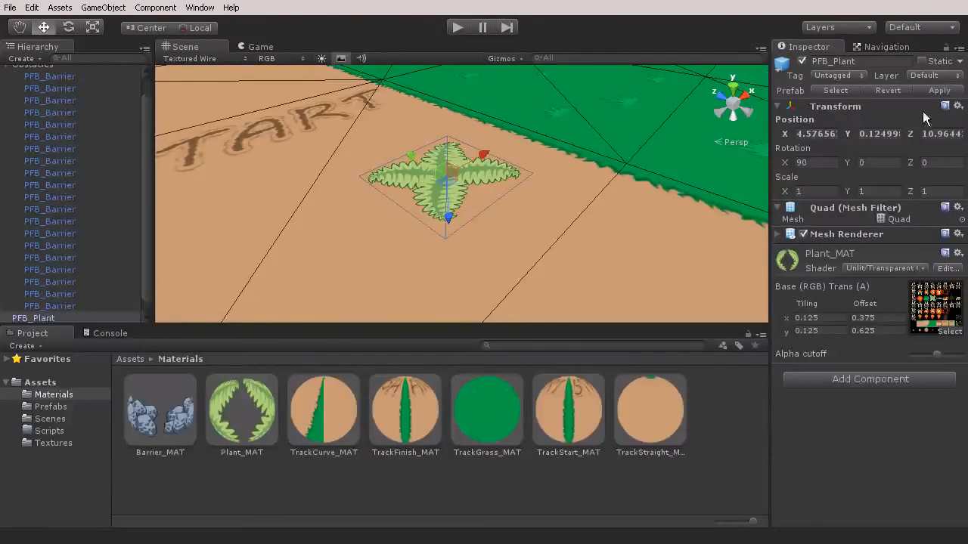
pyautogui.click(938, 91)
pyautogui.click(45, 407)
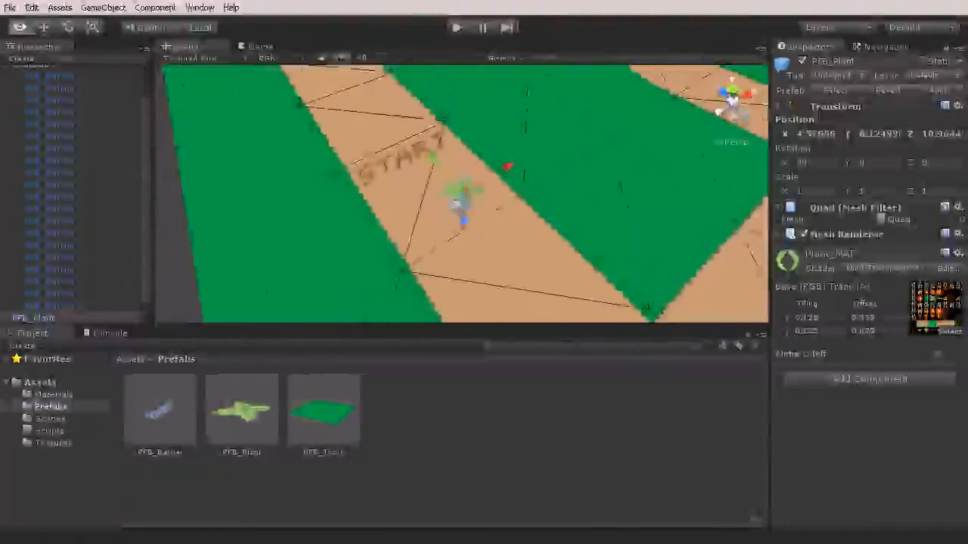
# Duplicate PFB_Plant repeatedly and scatter the copies over the grass around the track, the last in a corner at about X 1.66, Z 34.78
pyautogui.keyDown('alt'); pyautogui.moveTo(478, 136); pyautogui.dragTo(555, 197); pyautogui.keyUp('alt')
pyautogui.hotkey('ctrl', 'd')
pyautogui.hotkey('ctrl', 'd')
pyautogui.hotkey('ctrl', 'd')
pyautogui.moveTo(515, 168); pyautogui.dragTo(596, 135, button='right')
pyautogui.press('s')
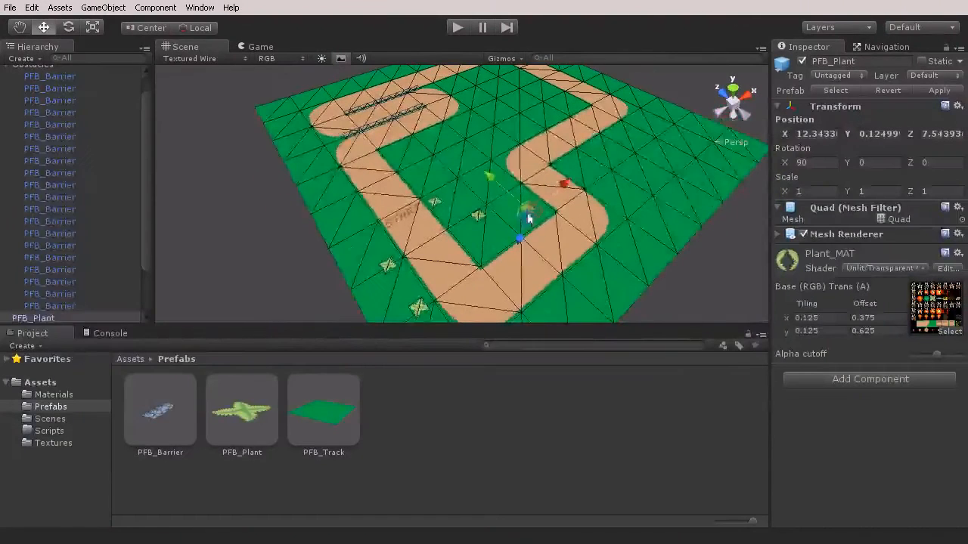
pyautogui.moveTo(529, 219); pyautogui.dragTo(312, 163)
pyautogui.moveTo(368, 138); pyautogui.dragTo(640, 170)
pyautogui.moveTo(582, 166); pyautogui.dragTo(661, 219, button='middle')
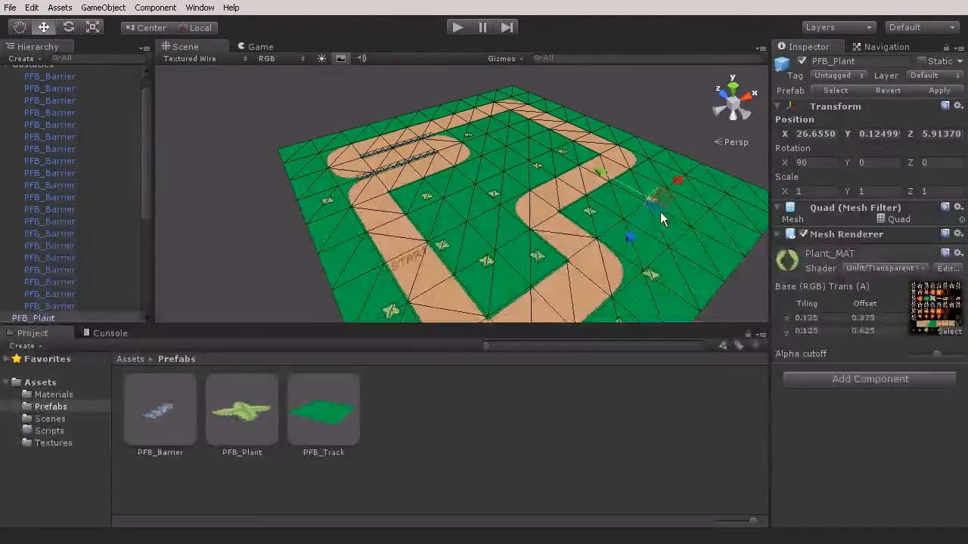
pyautogui.moveTo(662, 219); pyautogui.dragTo(309, 165)
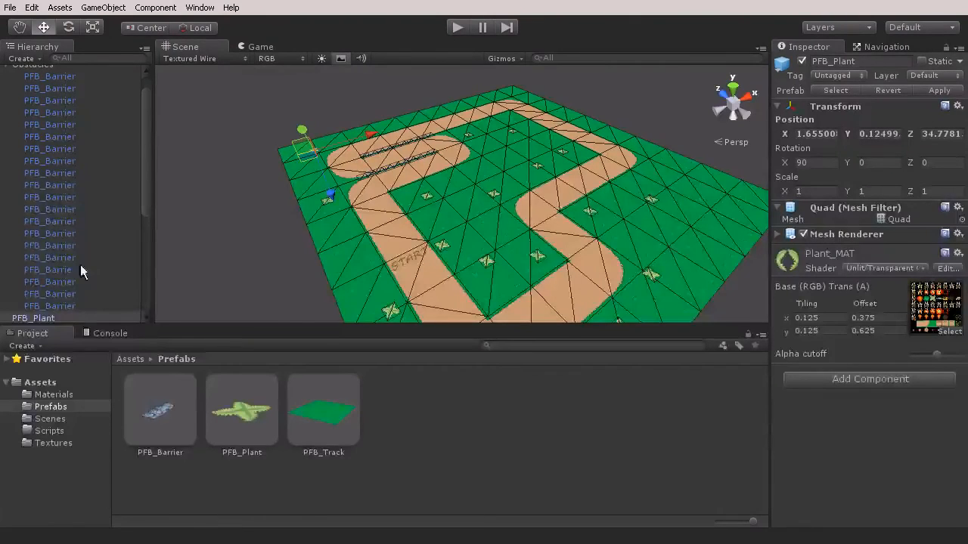
# Collapse the Obstacles group in the scene hierarchy
pyautogui.click(53, 316)
pyautogui.scroll(-5, 79, 270)
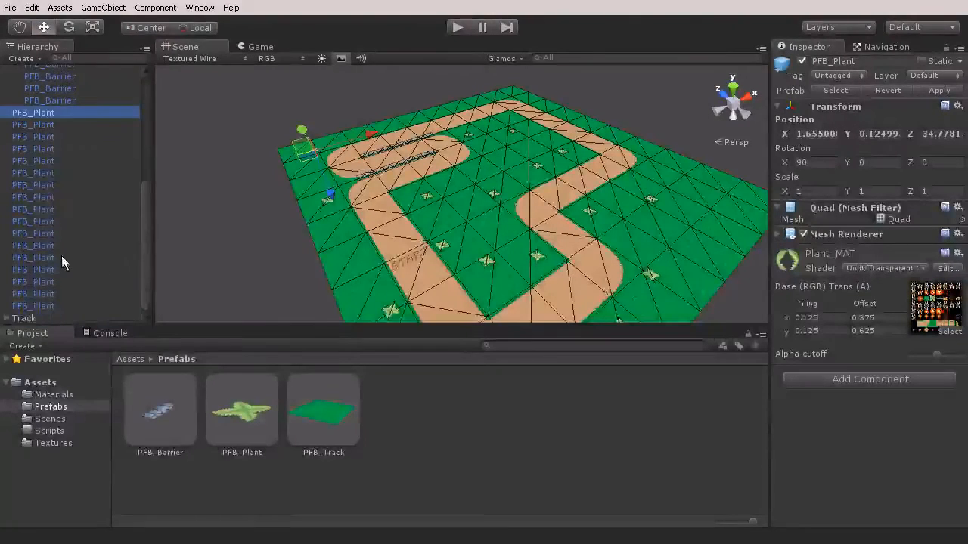
pyautogui.scroll(5, 53, 272)
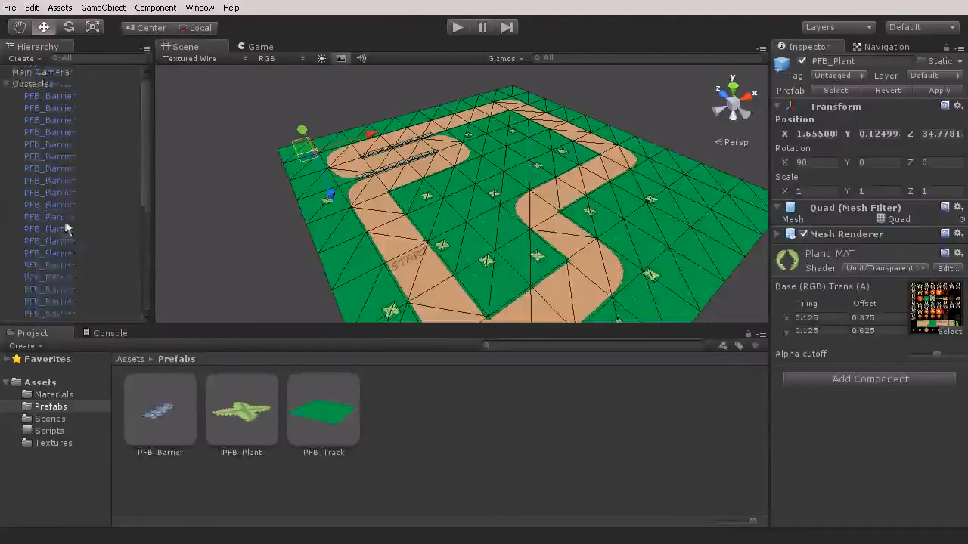
pyautogui.click(7, 83)
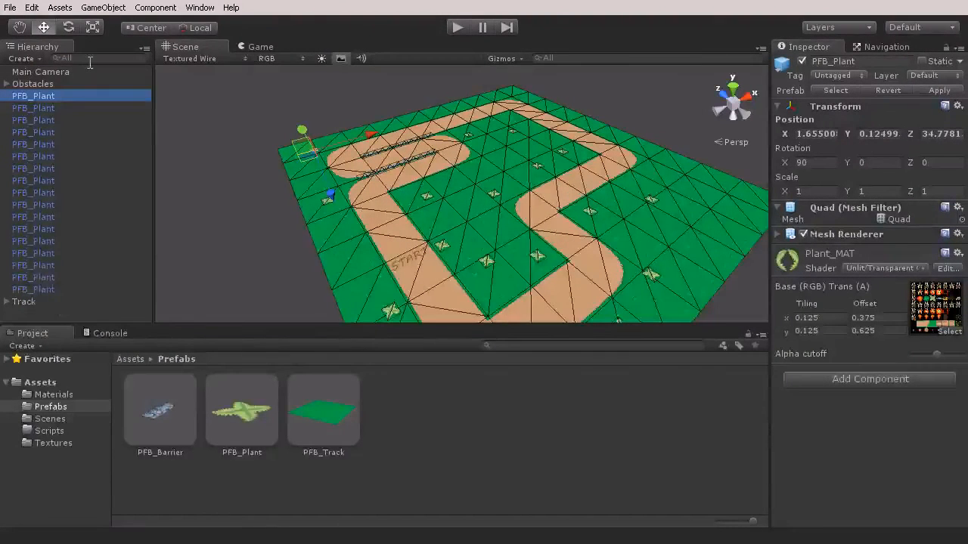
# Create an empty game object and set its position to X 0, Y 0, Z 0
pyautogui.click(106, 9)
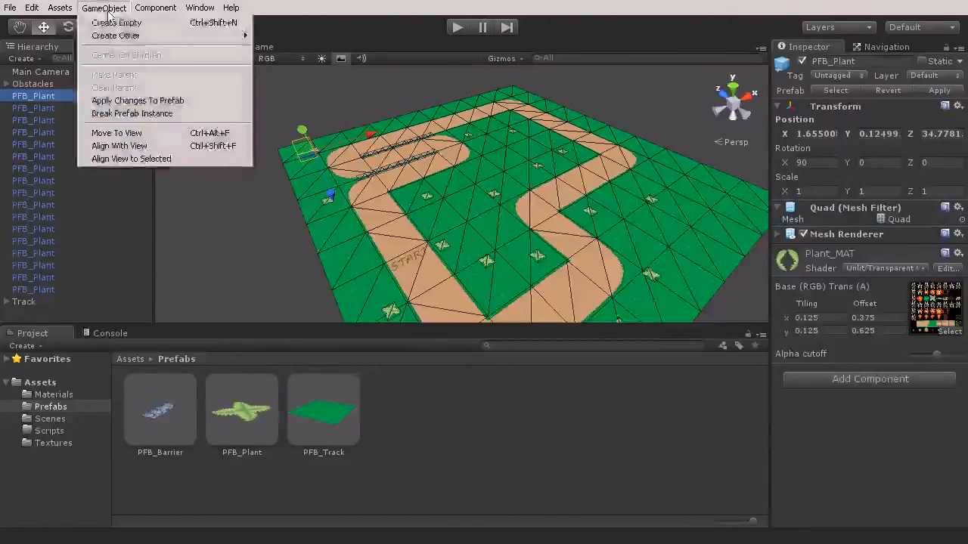
pyautogui.click(117, 23)
pyautogui.click(817, 119)
pyautogui.write('0')
pyautogui.press('Tab')
pyautogui.write('0')
pyautogui.press('Tab')
pyautogui.write('0')
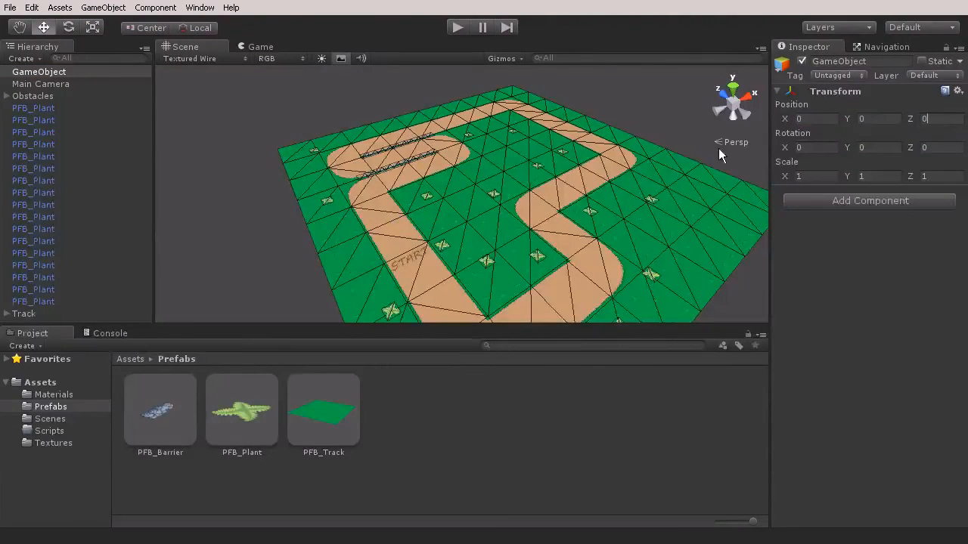
# Rename the new empty game object as Plants
pyautogui.click(65, 74)
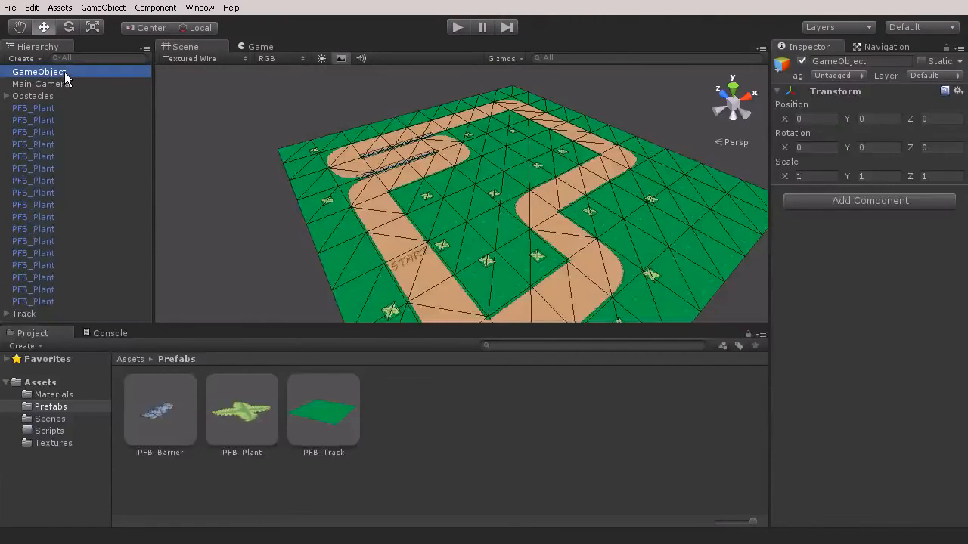
pyautogui.click(65, 72)
pyautogui.write('Plants')
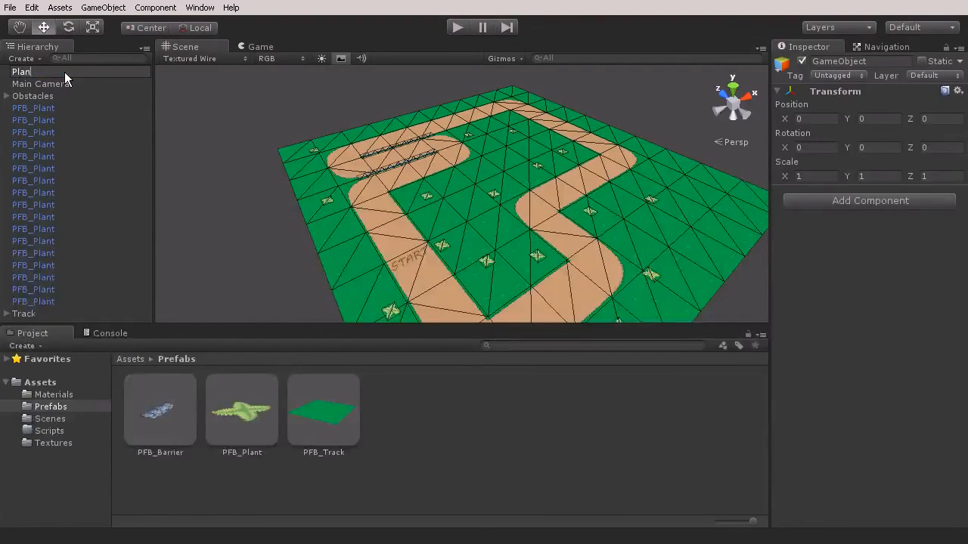
pyautogui.press('Return')
# Select all the PFB_Plant instances in the hierarchy and make them children of Plants
pyautogui.click(38, 98)
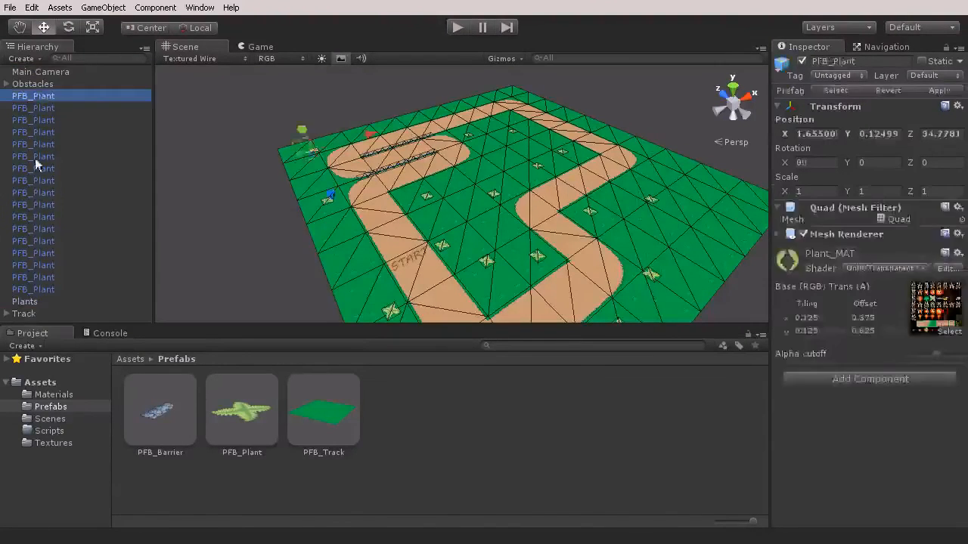
pyautogui.keyDown('shift'); pyautogui.click(32, 289); pyautogui.keyUp('shift')
pyautogui.moveTo(33, 290); pyautogui.dragTo(30, 302)
pyautogui.keyDown('alt'); pyautogui.moveTo(426, 194); pyautogui.dragTo(470, 199); pyautogui.keyUp('alt')
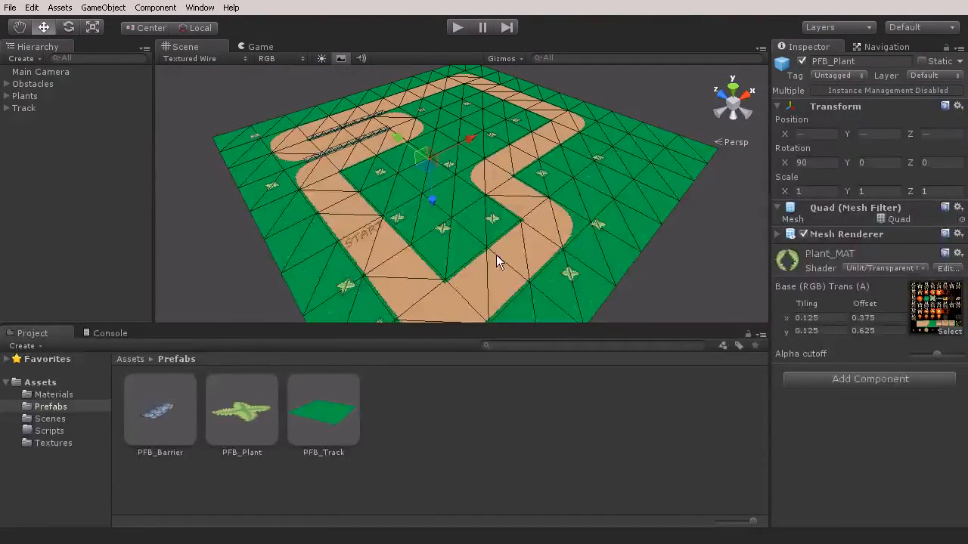